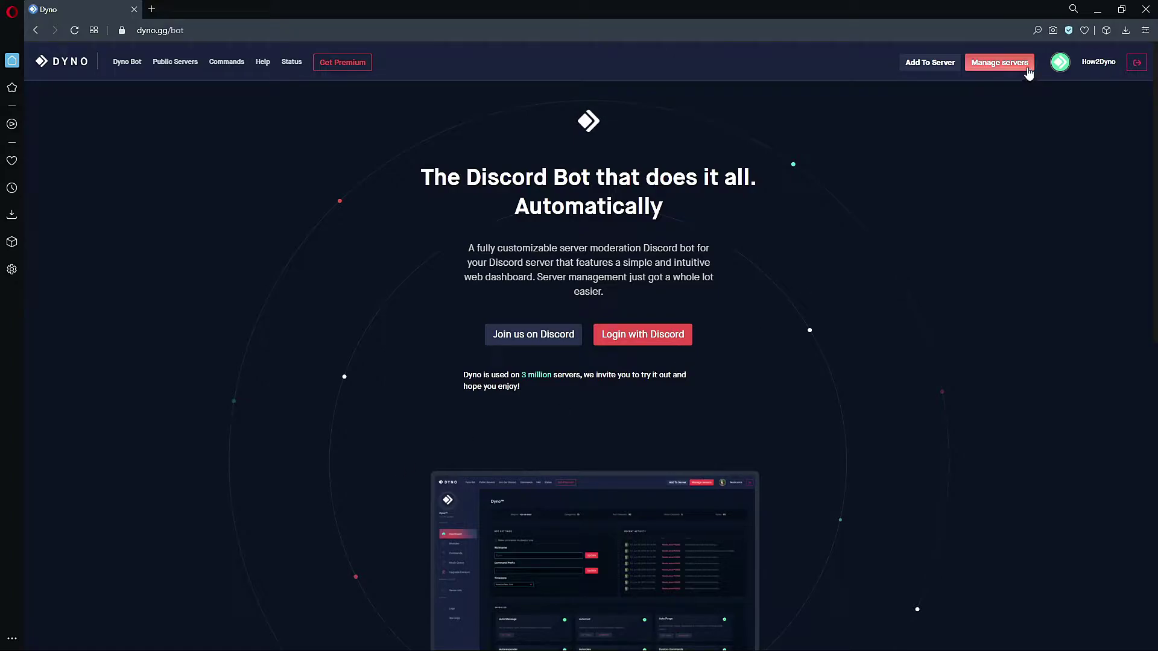
# Step: Enable the Reaction Roles module in the How2Dyno server's dashboard
pyautogui.click(1026, 68)
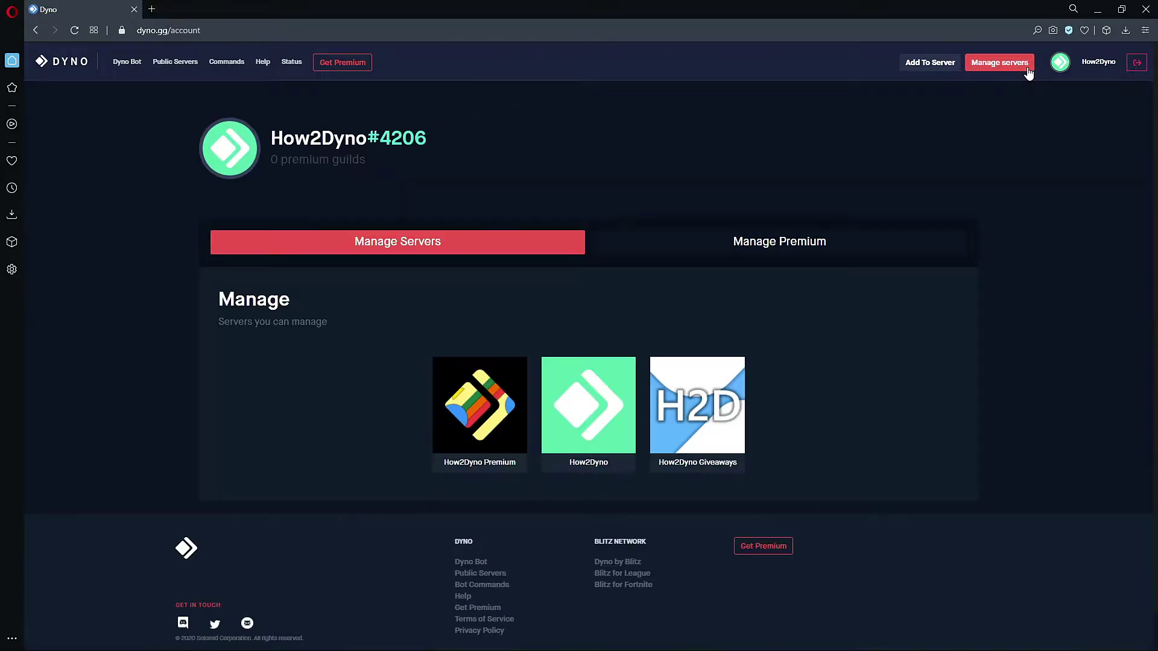
pyautogui.click(617, 402)
pyautogui.click(128, 244)
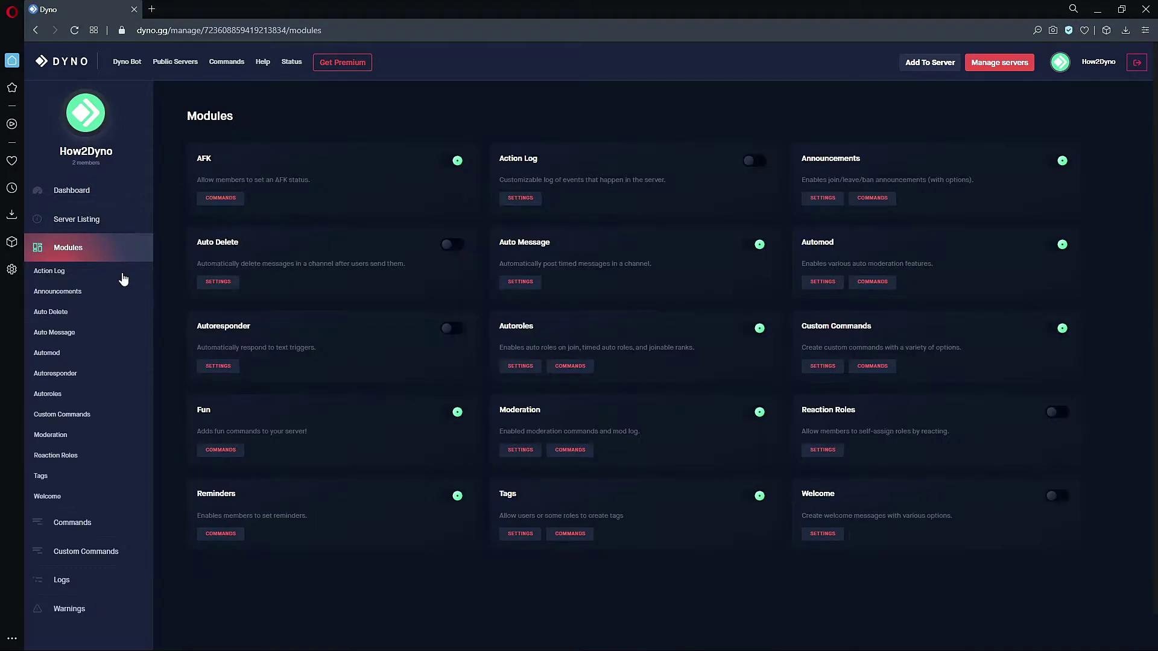
pyautogui.click(102, 457)
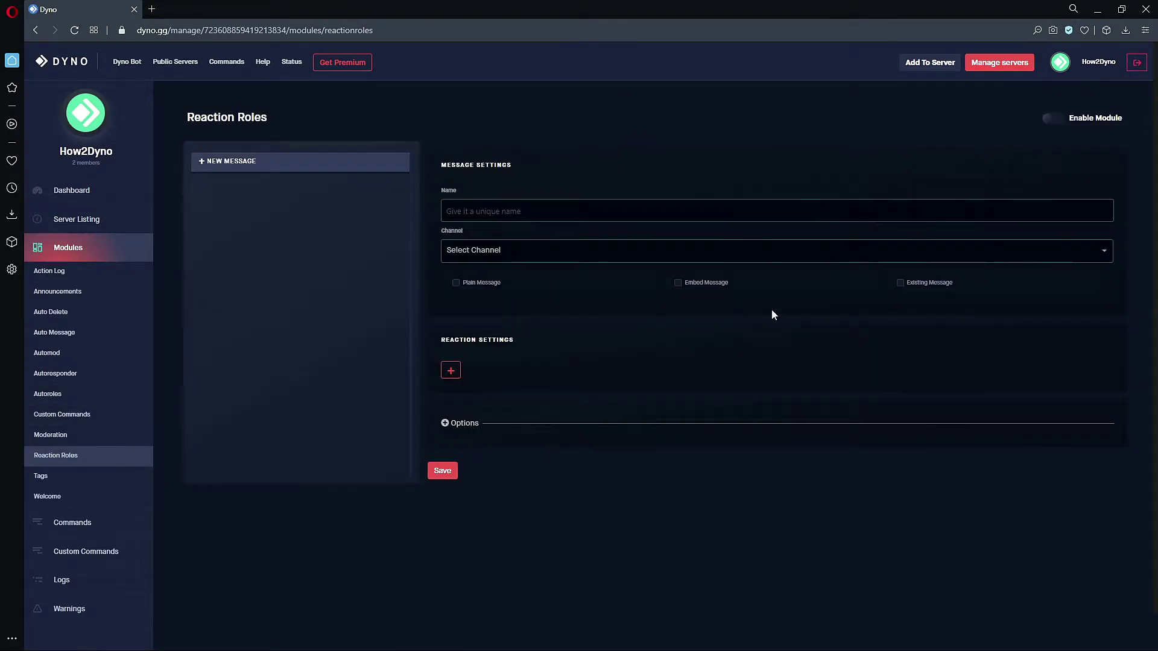
pyautogui.click(1049, 119)
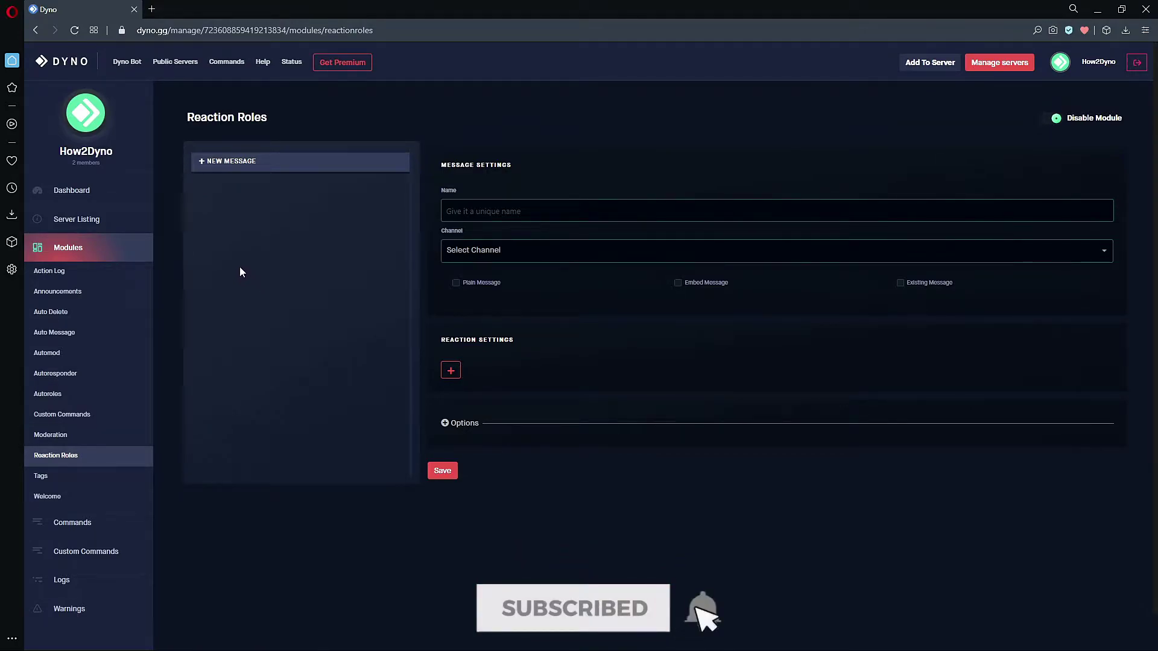
pyautogui.click(534, 212)
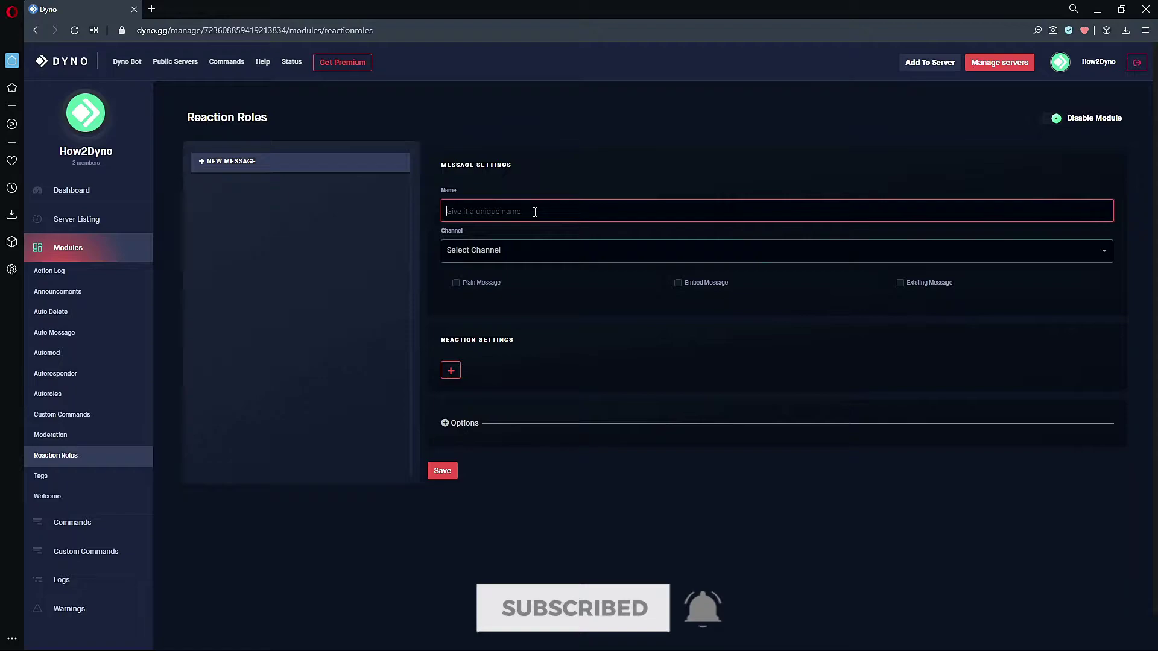
# Step: Name the reaction-role message How2Dyno and set its channel to #welcome
pyautogui.write('How2Dyno')
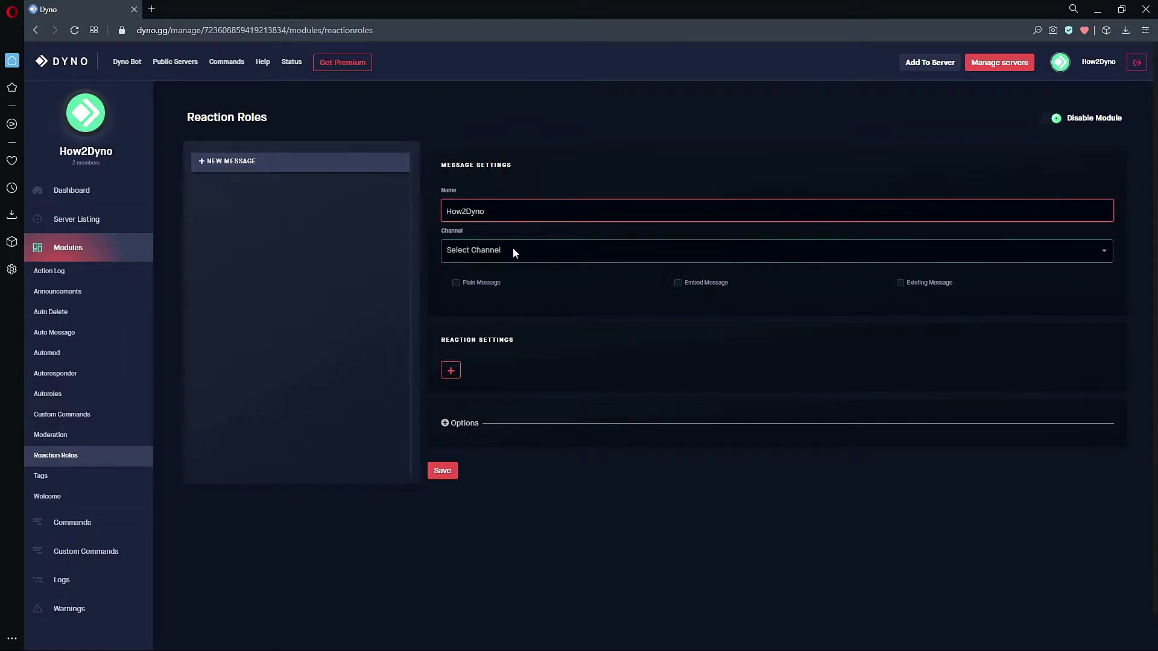
pyautogui.click(514, 252)
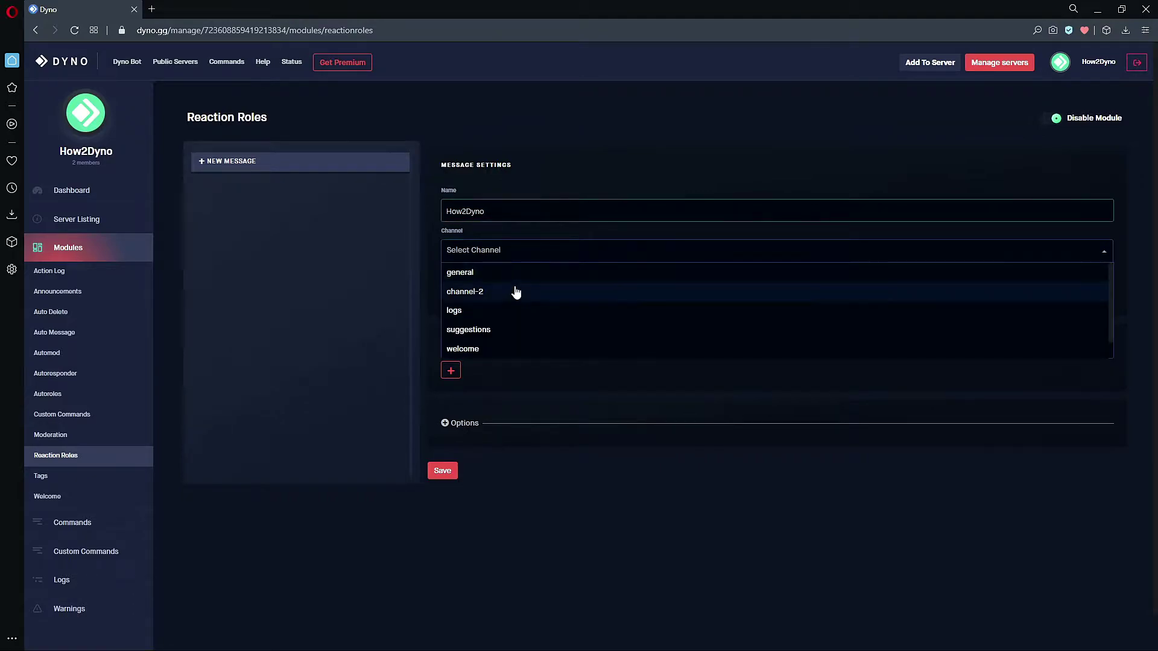
pyautogui.scroll(-1, 517, 298)
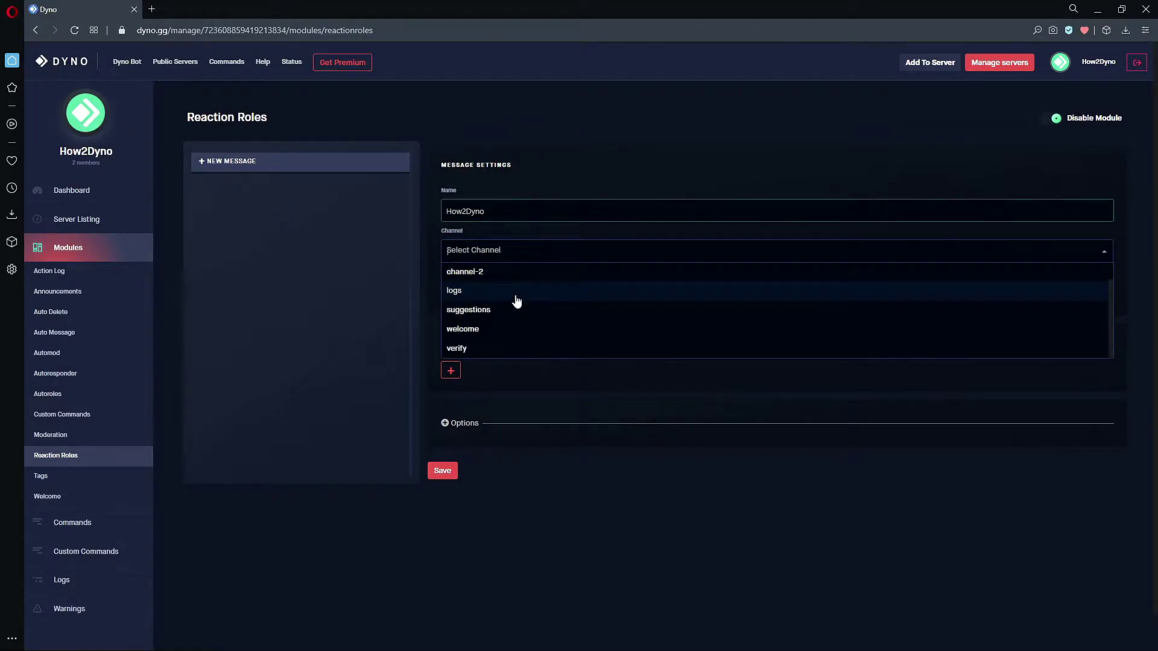
pyautogui.click(497, 330)
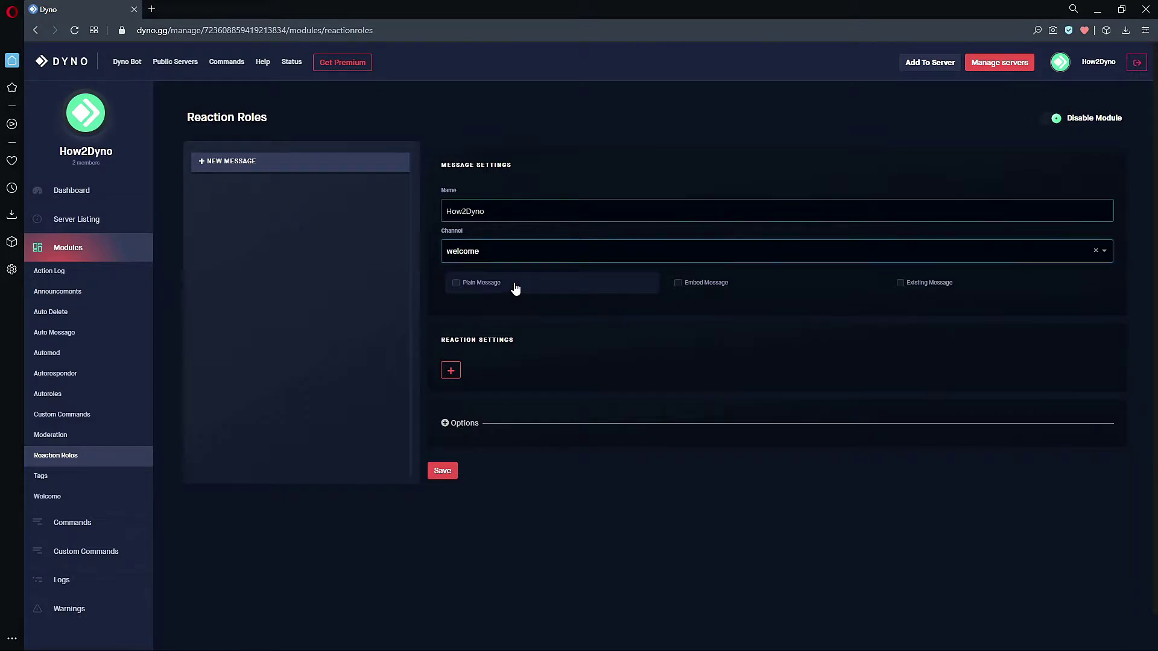
# Step: Set the message type to Existing Message after trying Plain and Embed
pyautogui.click(481, 287)
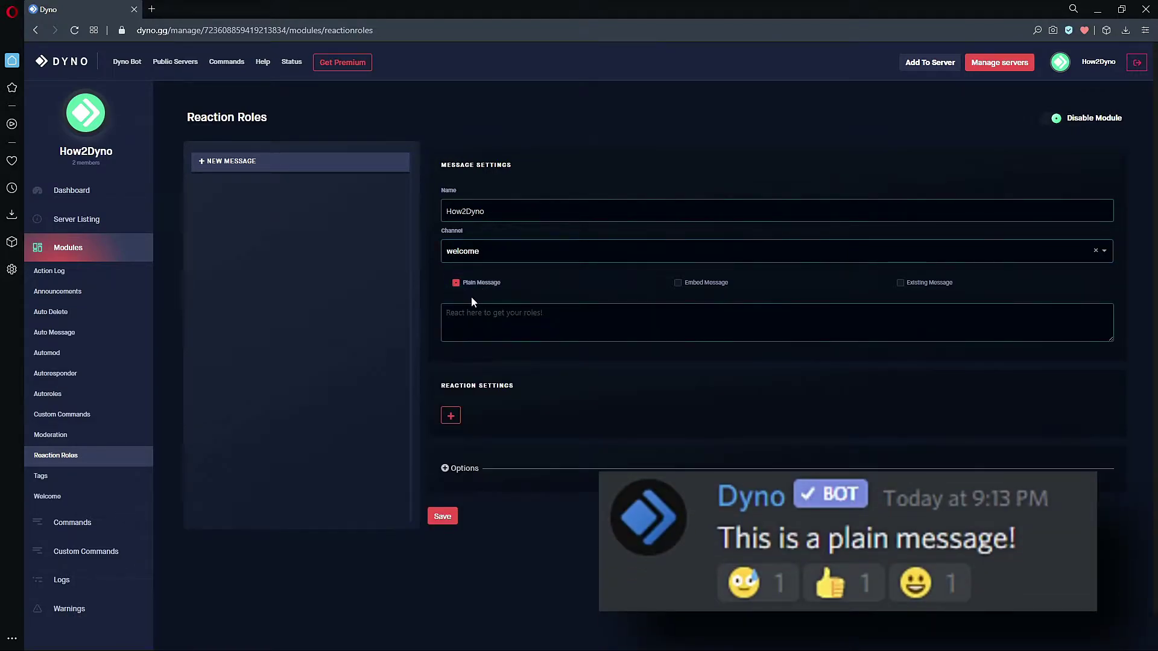
pyautogui.click(460, 315)
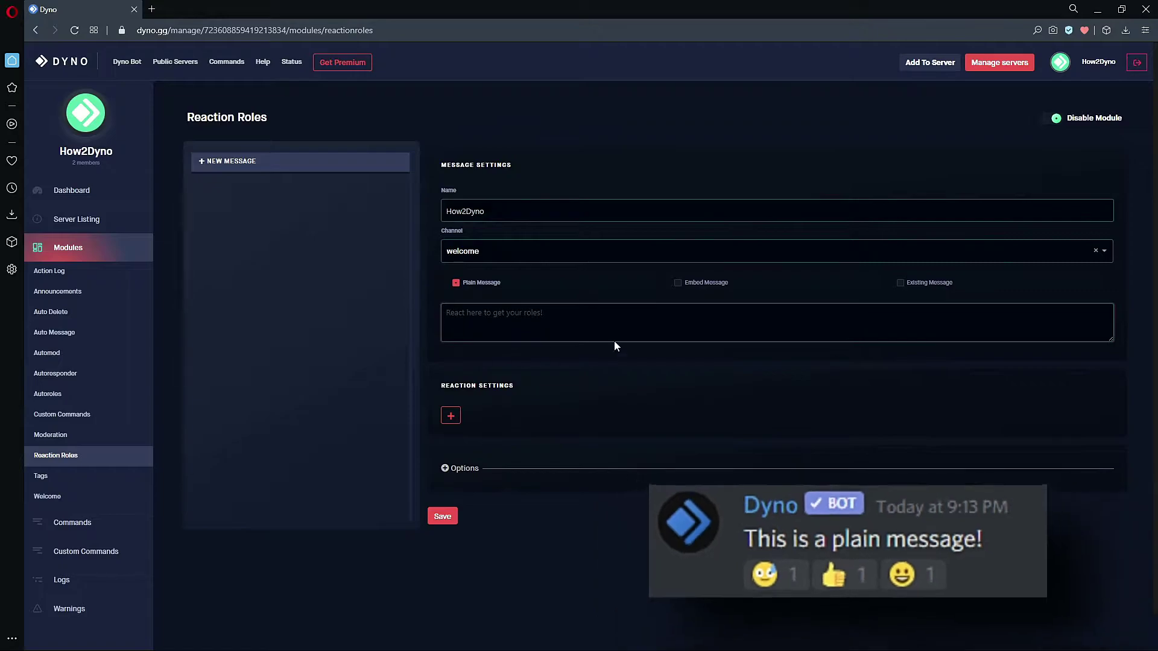
pyautogui.click(676, 289)
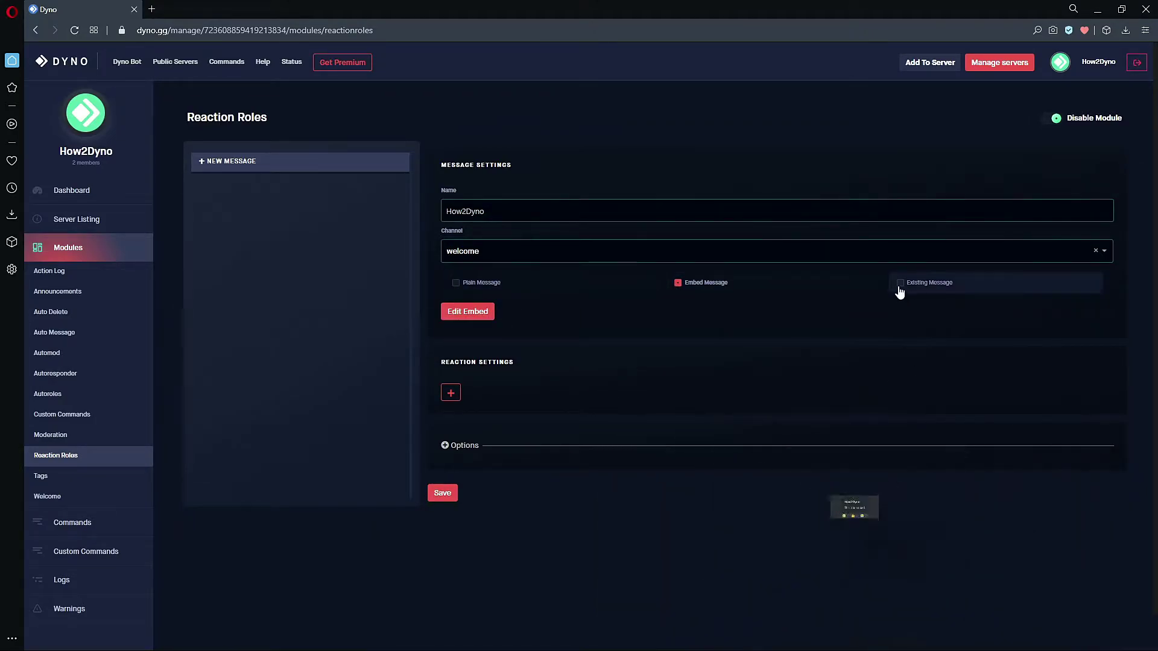
pyautogui.click(900, 283)
pyautogui.click(642, 329)
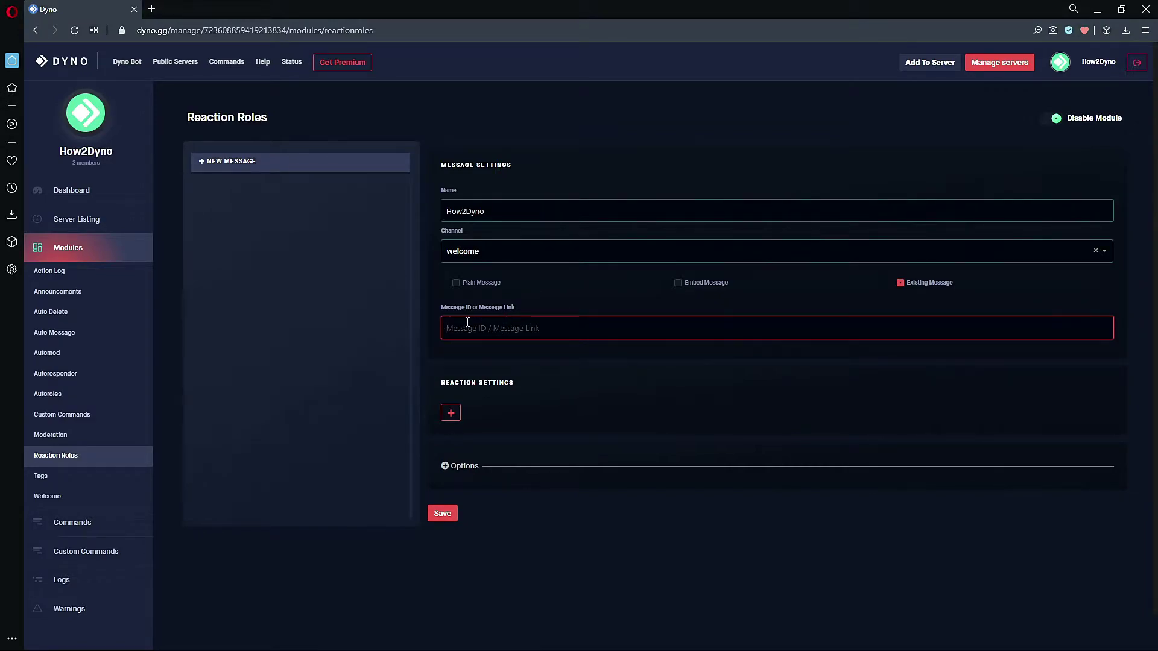
pyautogui.hotkey('alt', 'Tab')
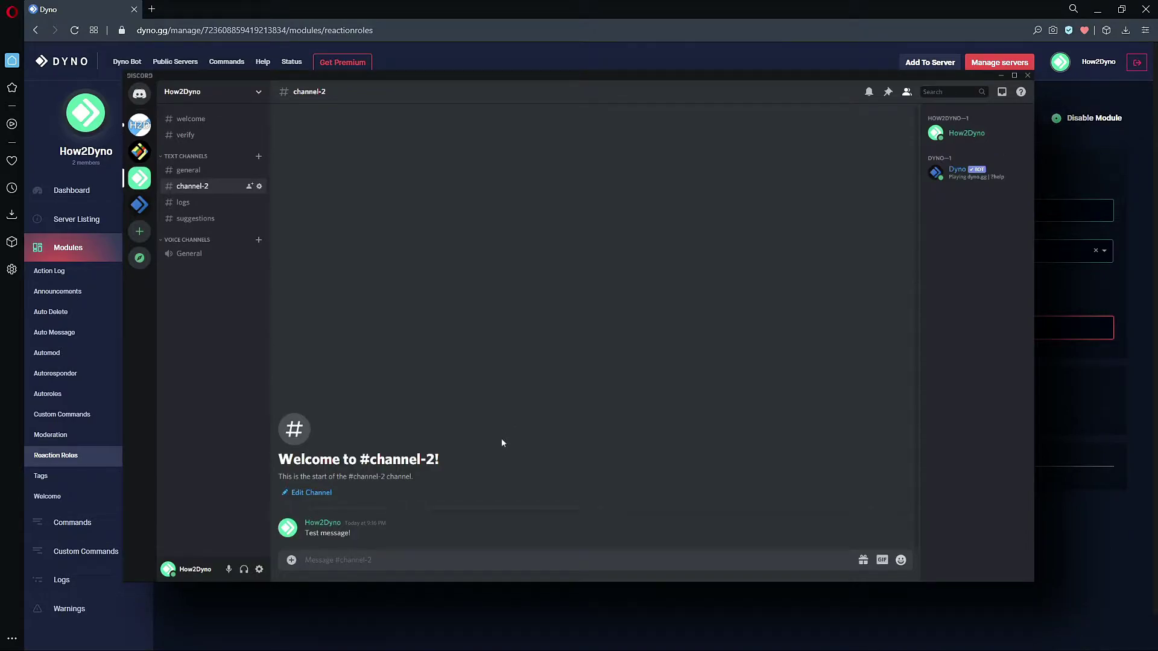
pyautogui.rightClick(380, 525)
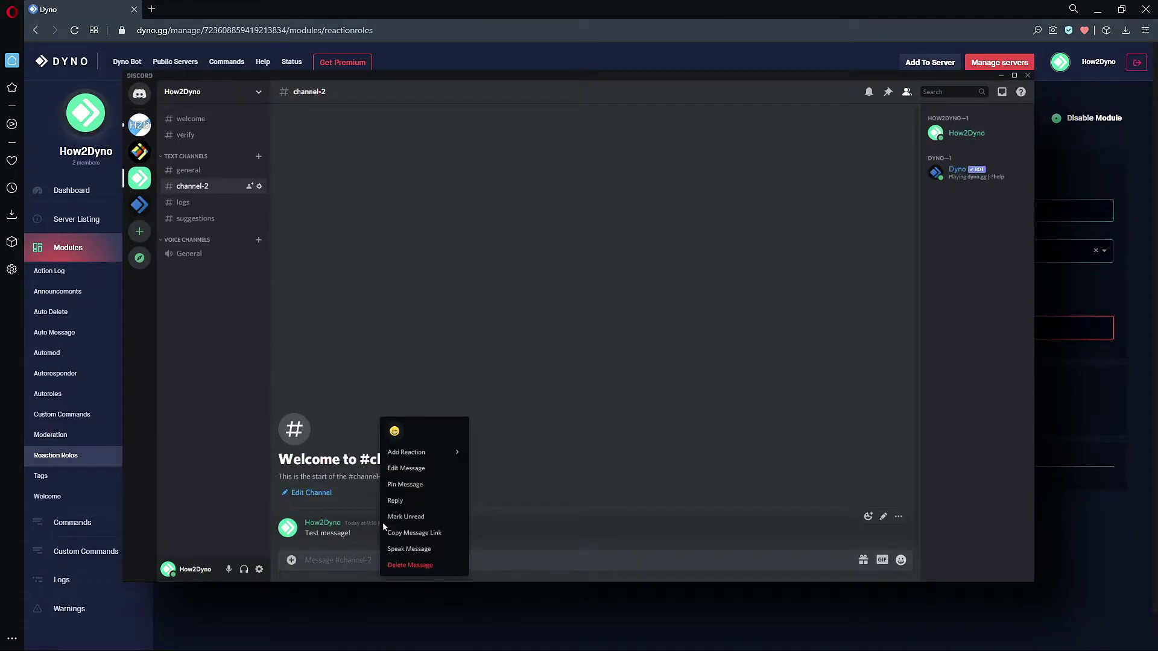
pyautogui.click(403, 533)
pyautogui.hotkey('alt', 'Tab')
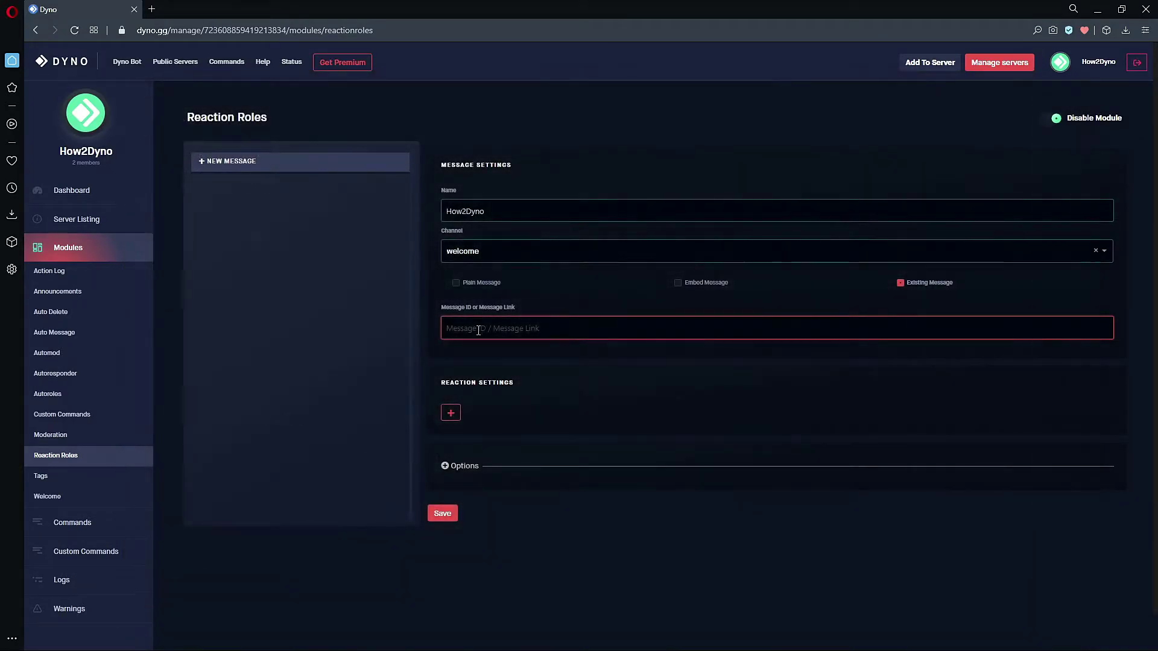
pyautogui.hotkey('ctrl', 'v')
pyautogui.scroll(-1, 483, 355)
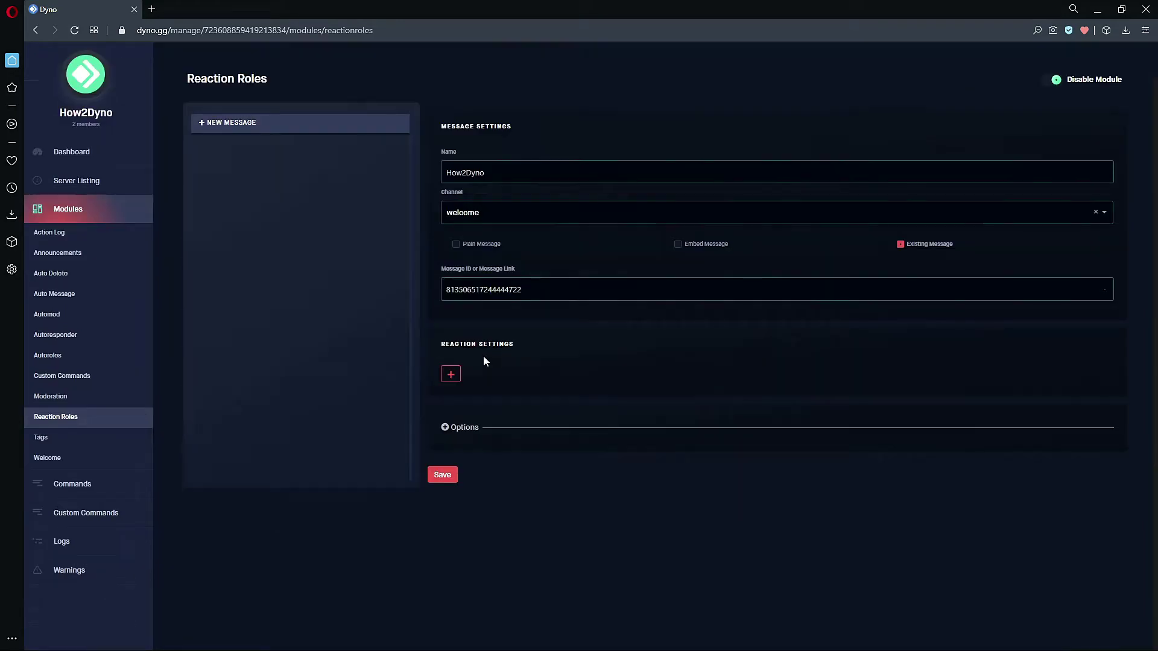
pyautogui.click(450, 374)
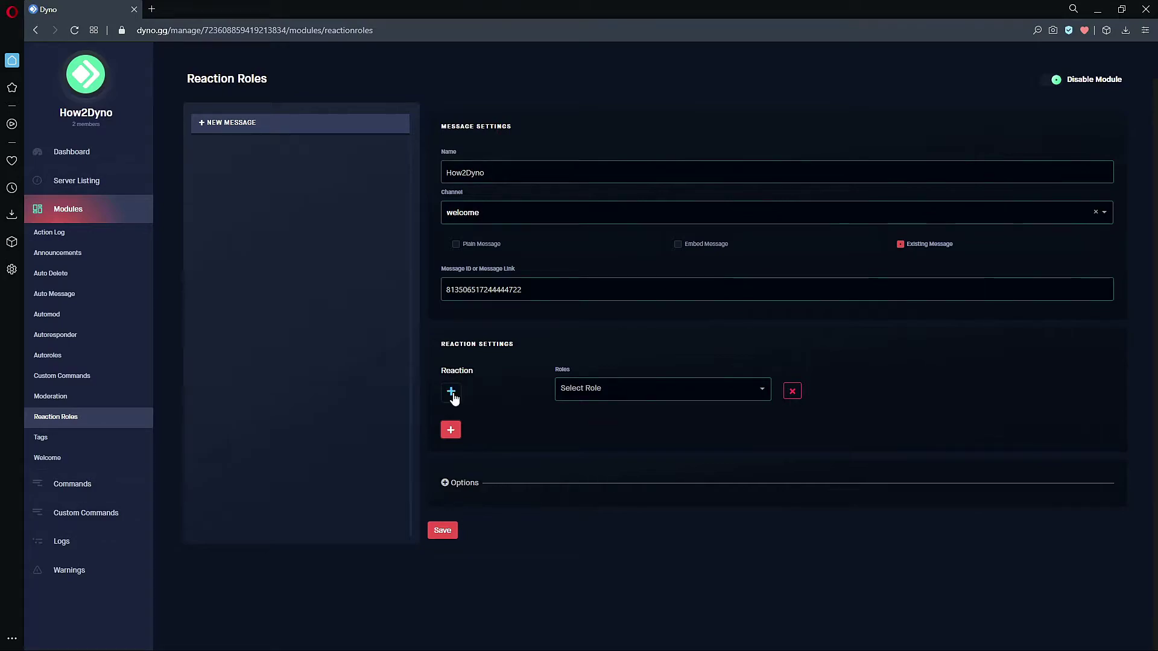
pyautogui.click(451, 391)
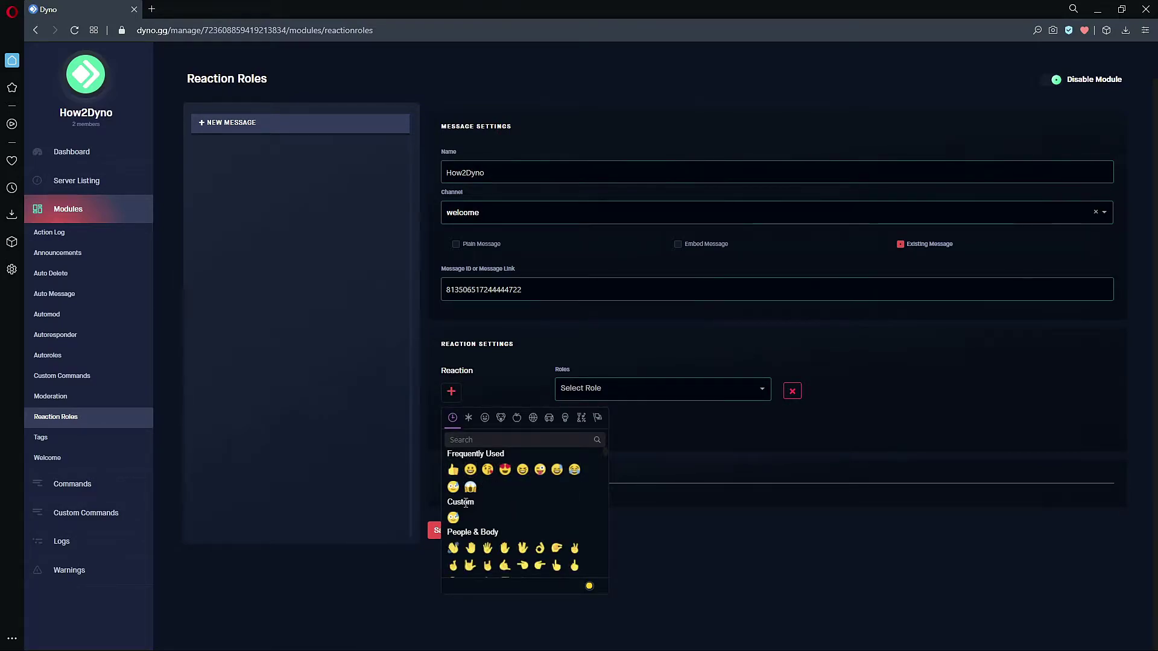
pyautogui.click(453, 518)
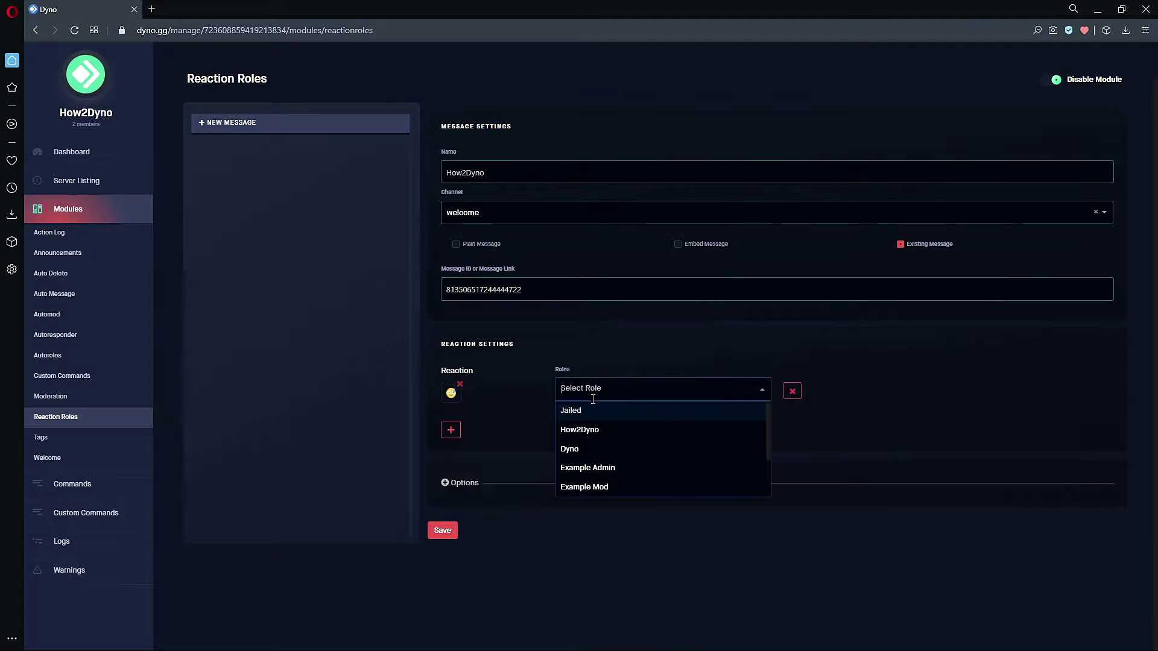
pyautogui.scroll(-1, 685, 447)
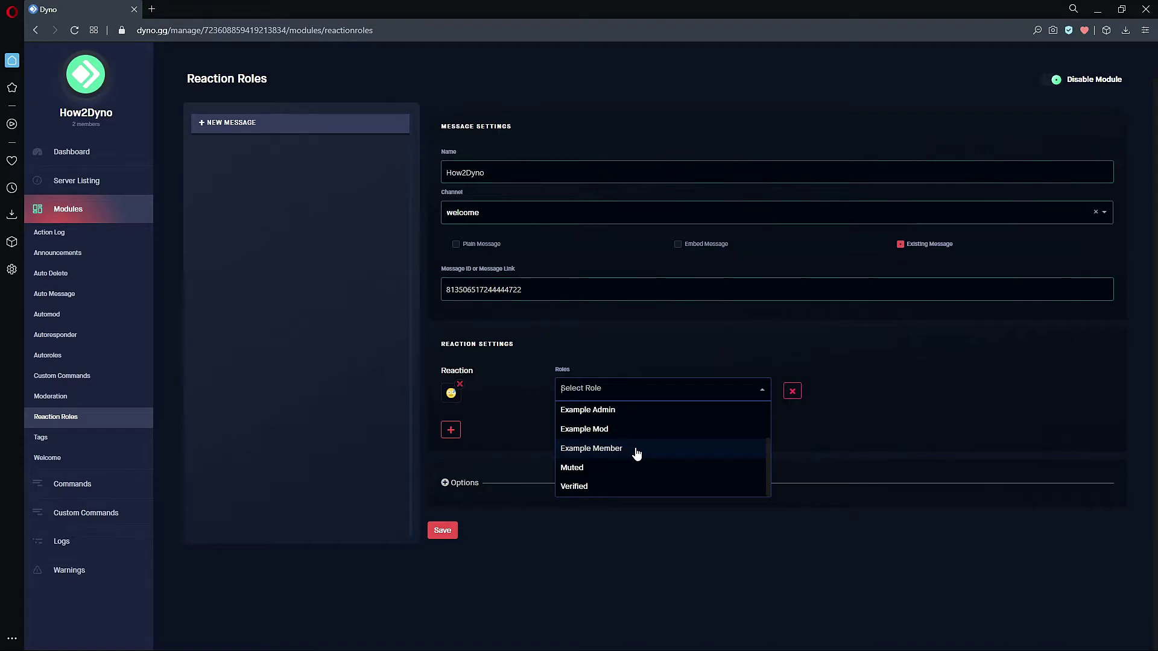
pyautogui.click(648, 454)
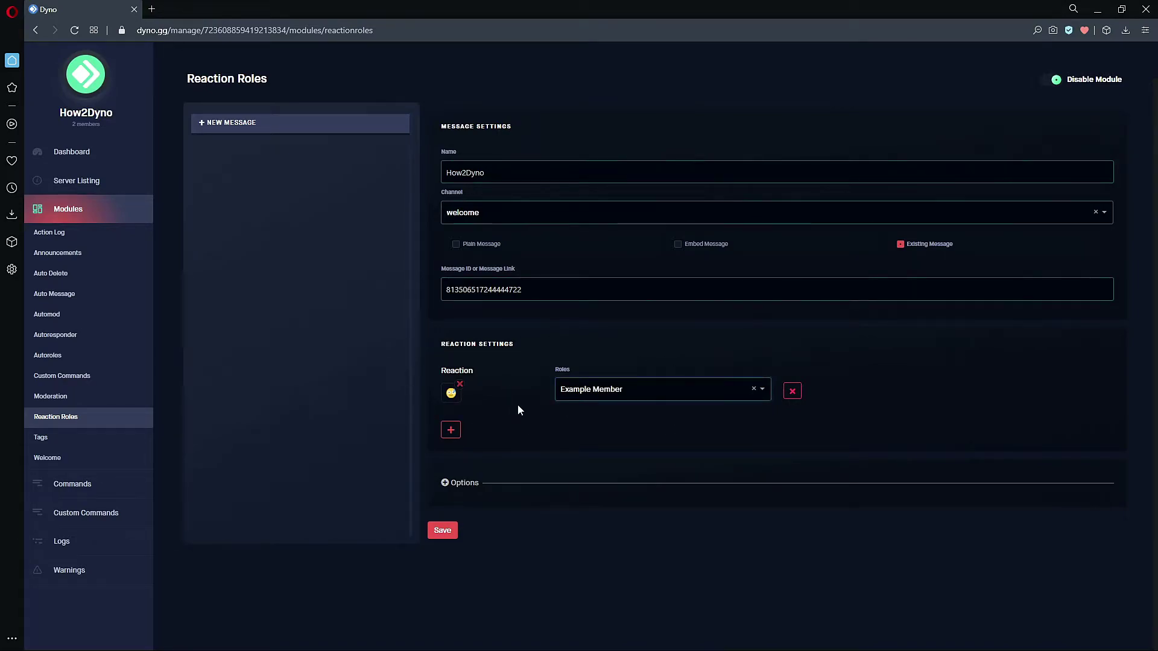
pyautogui.click(792, 392)
# Step: Map a smiley emoji to Example Member and a thumbs-up emoji to Verified
pyautogui.click(450, 375)
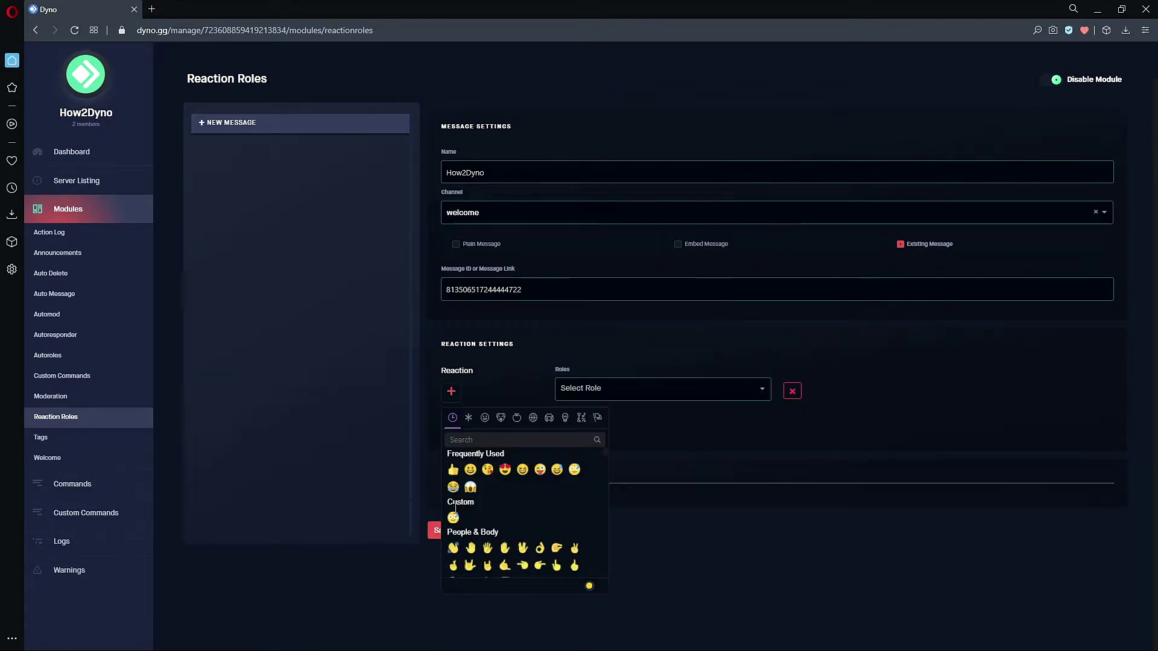
pyautogui.click(457, 517)
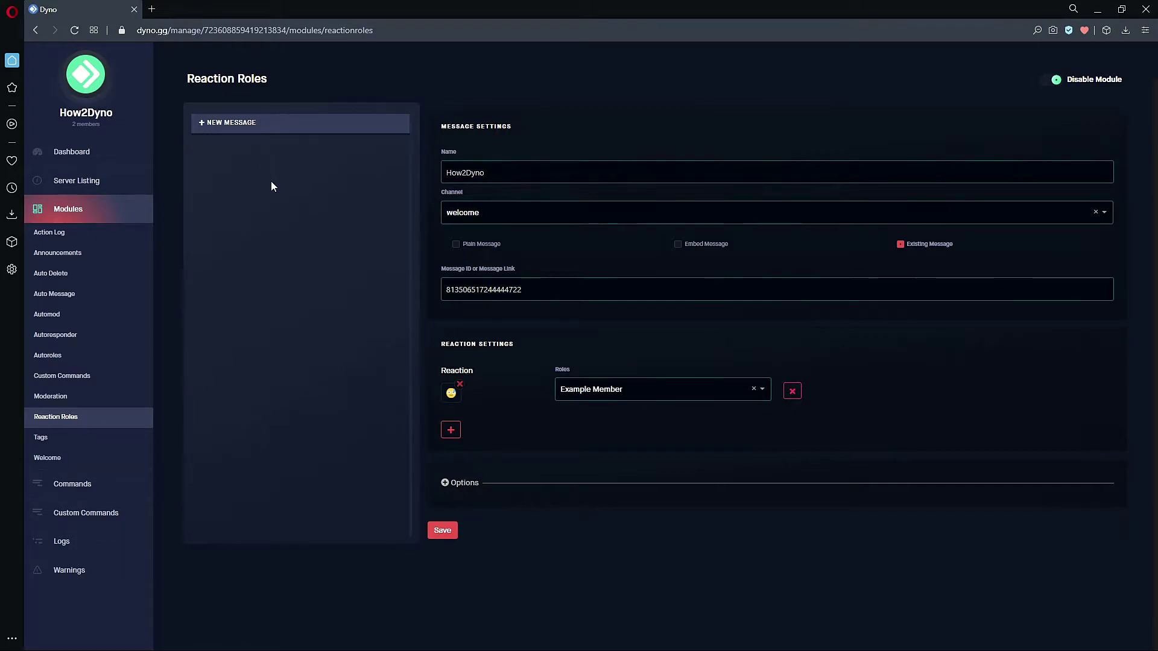
pyautogui.click(451, 430)
pyautogui.click(615, 440)
pyautogui.click(588, 542)
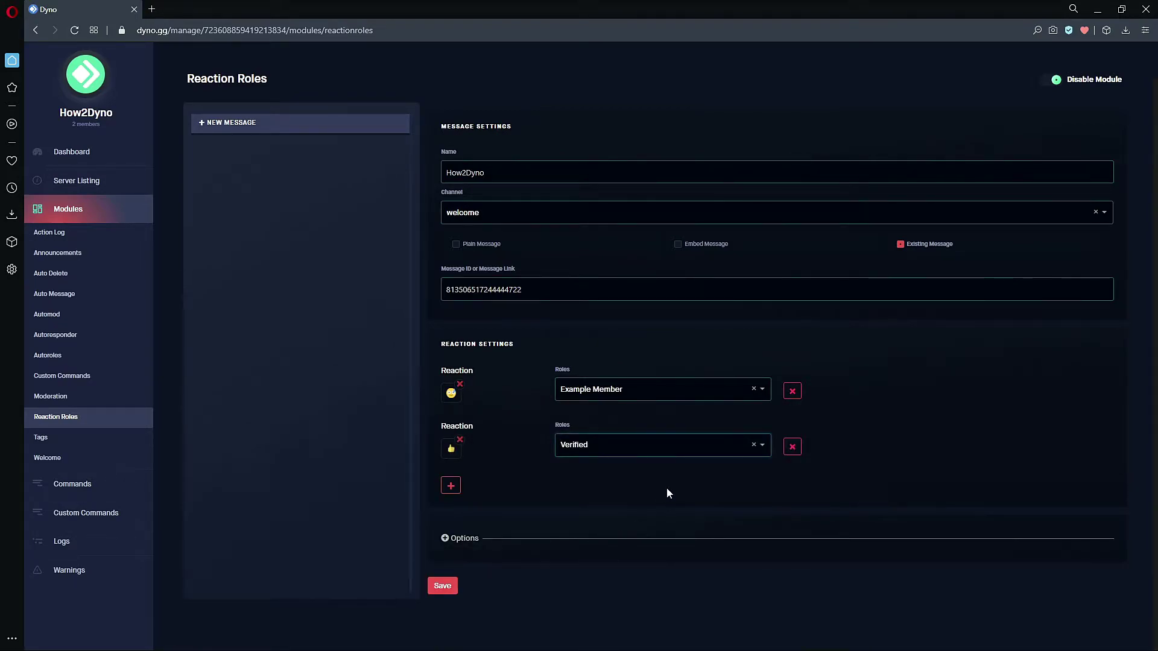
# Step: Expand the reaction-role Options and keep the type set to Normal
pyautogui.click(445, 539)
pyautogui.scroll(-3, 525, 483)
pyautogui.click(524, 413)
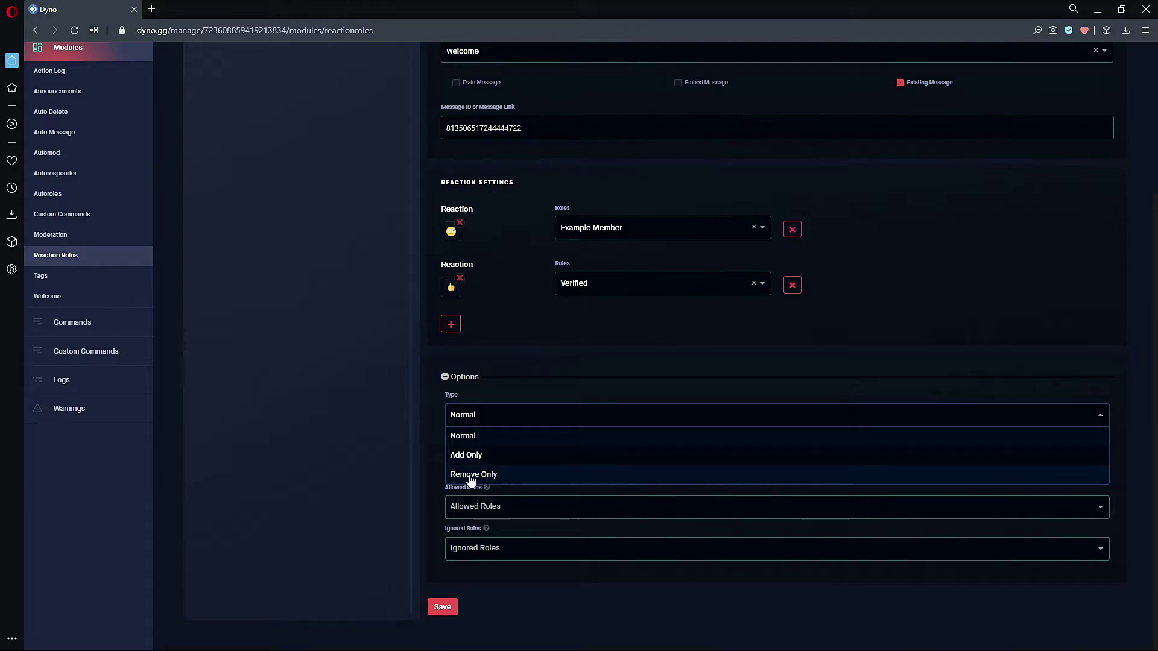
pyautogui.click(435, 472)
# Step: Leave Allowed Roles and Ignored Roles empty
pyautogui.click(479, 505)
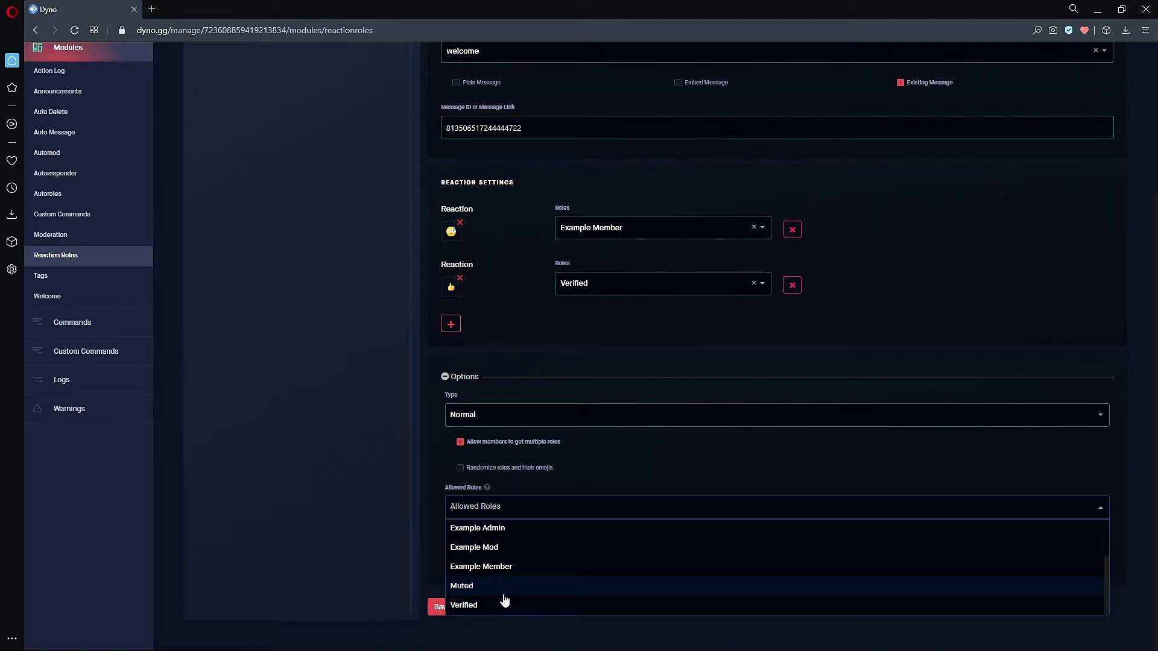
pyautogui.click(519, 506)
pyautogui.click(523, 544)
pyautogui.scroll(-1, 490, 584)
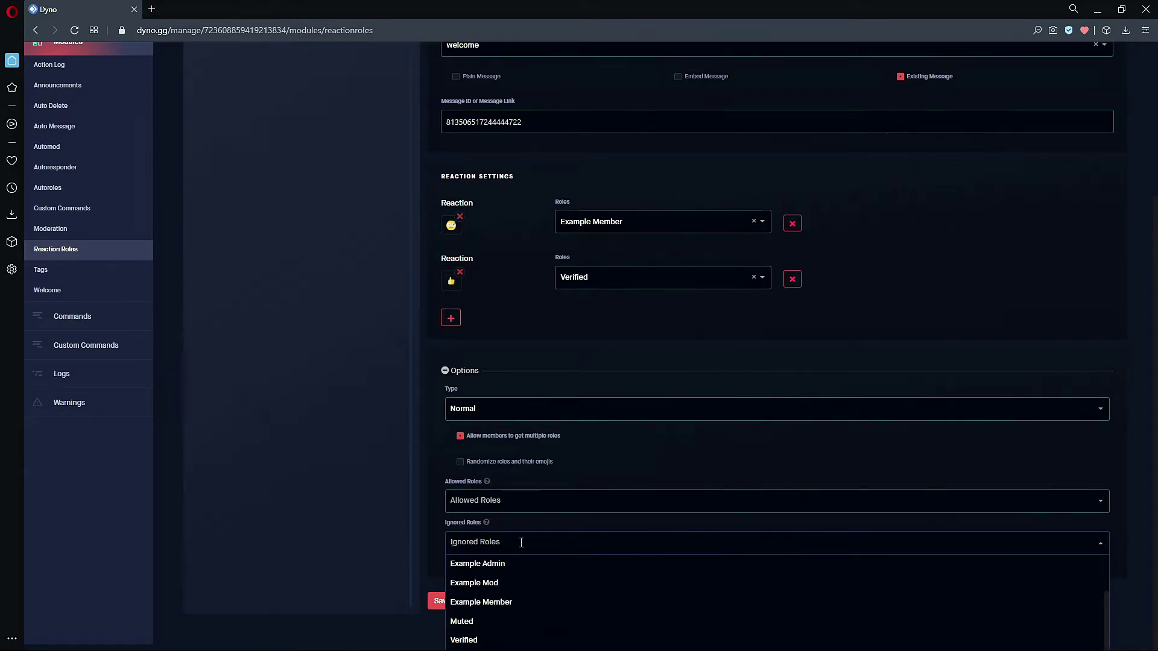
pyautogui.click(1096, 459)
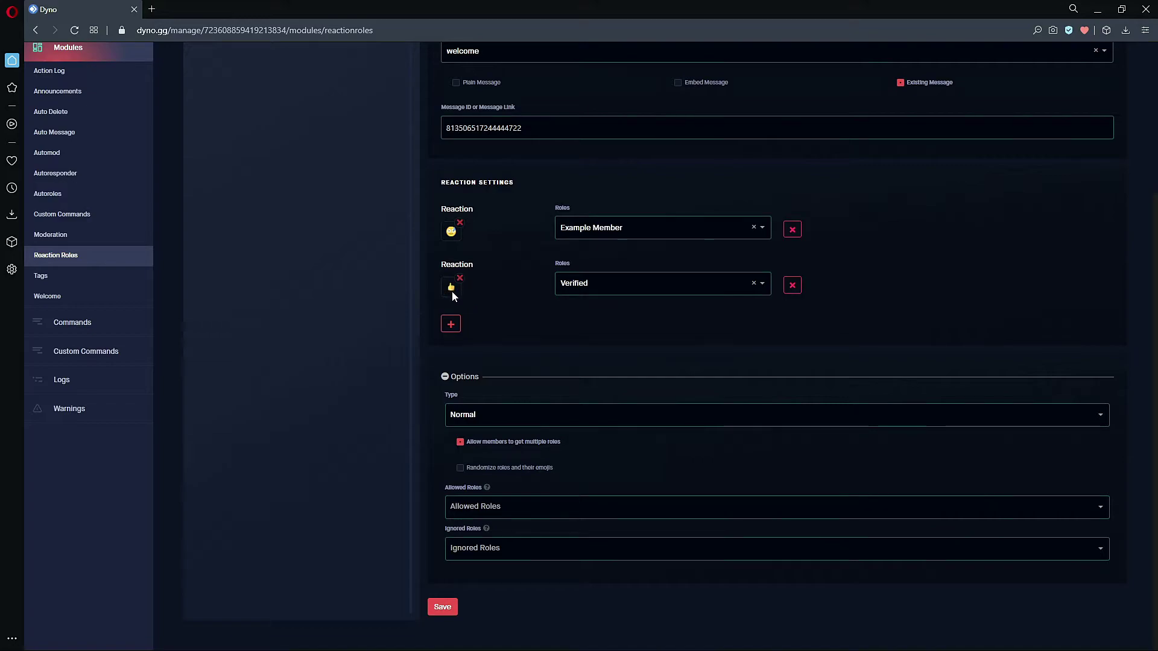
# Step: Keep multiple roles allowed per member and save the How2Dyno message
pyautogui.click(463, 468)
pyautogui.click(461, 442)
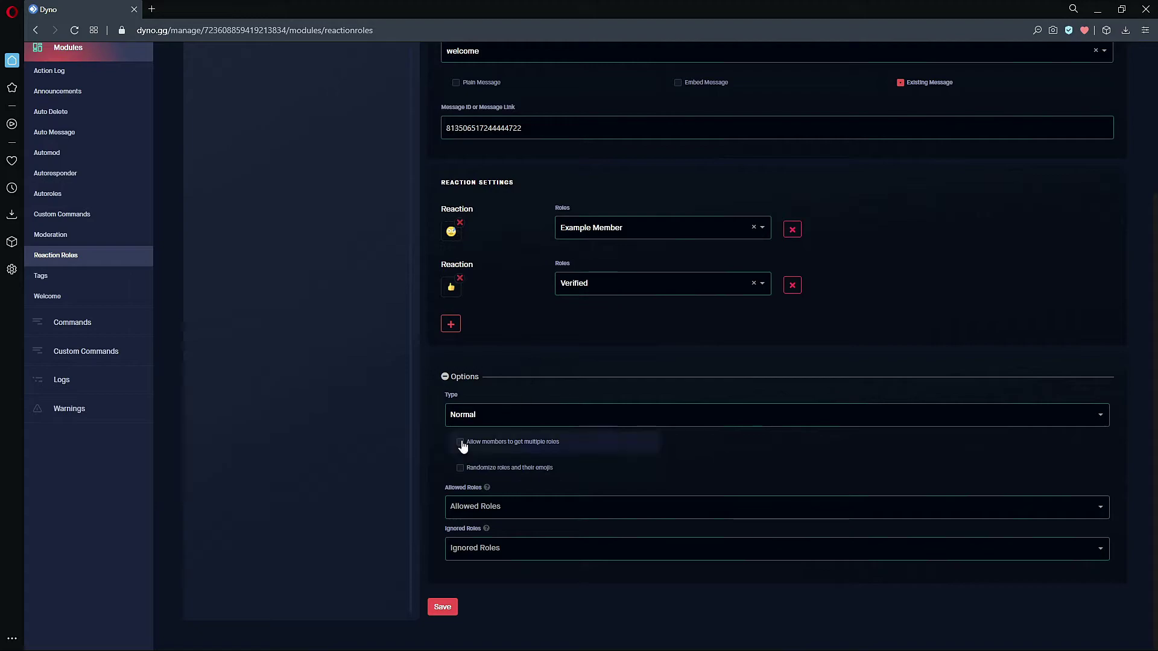
pyautogui.click(462, 444)
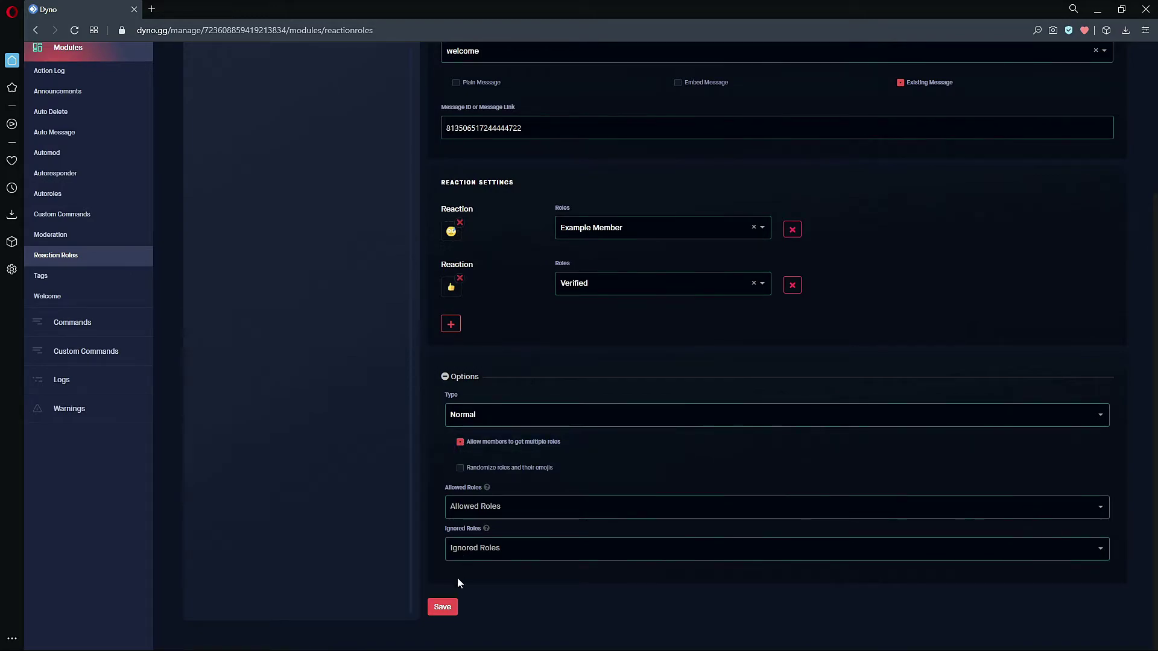
pyautogui.click(446, 608)
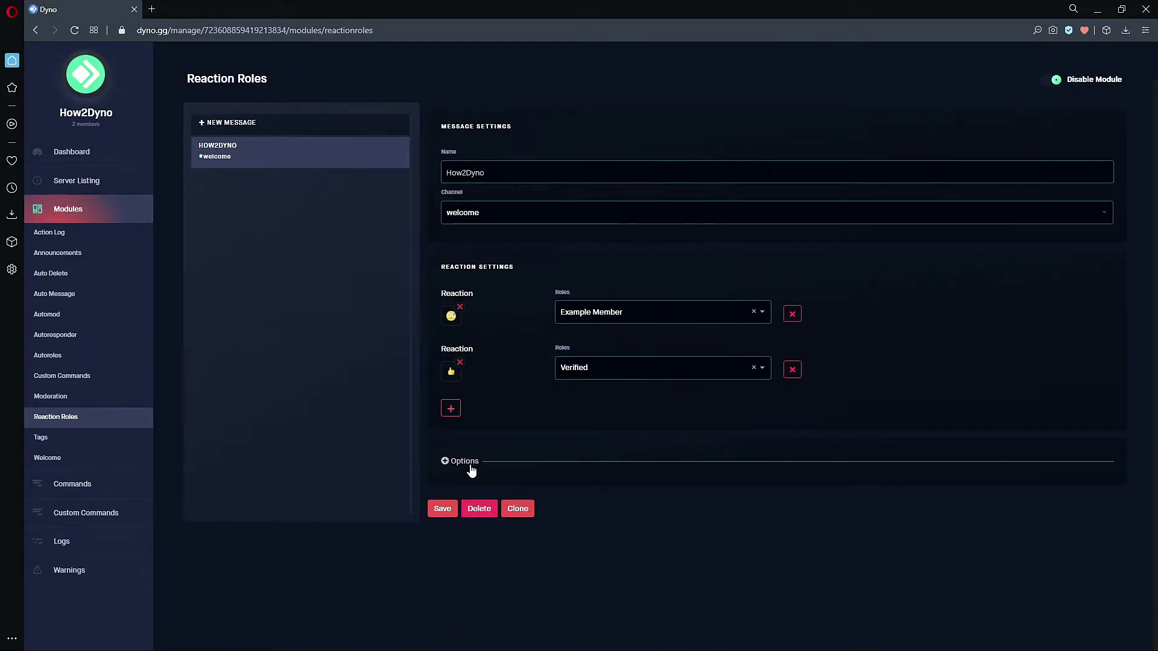
# Step: Add a grinning-emoji reaction giving the Jailed role and save How2Dyno
pyautogui.click(450, 408)
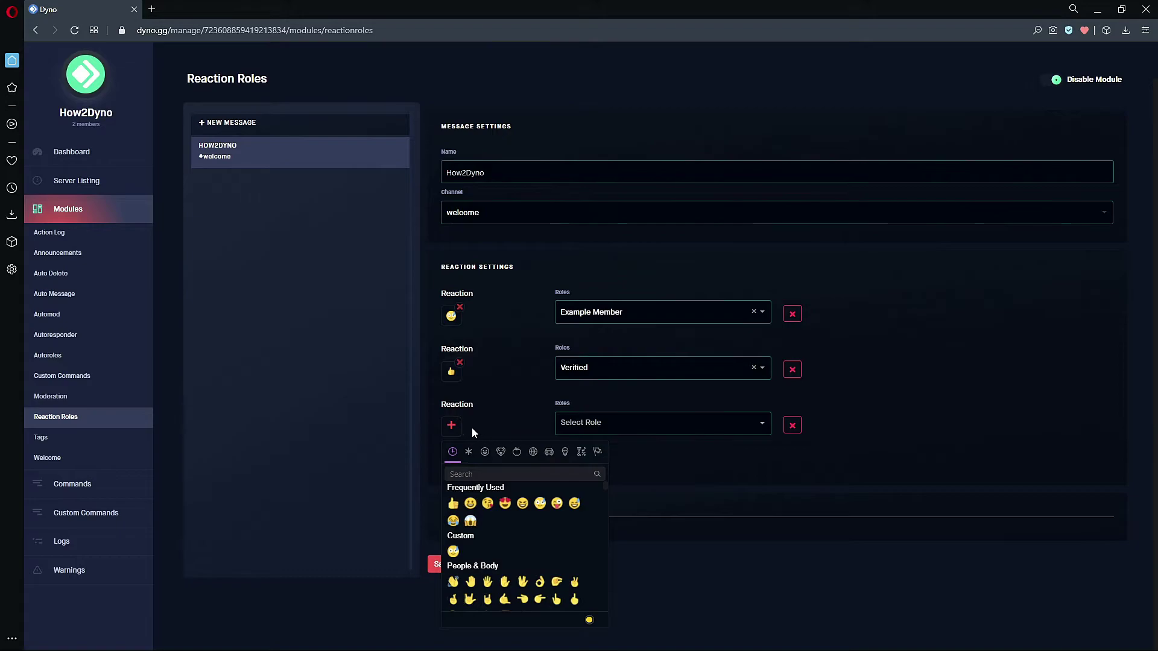
pyautogui.click(470, 502)
pyautogui.click(575, 424)
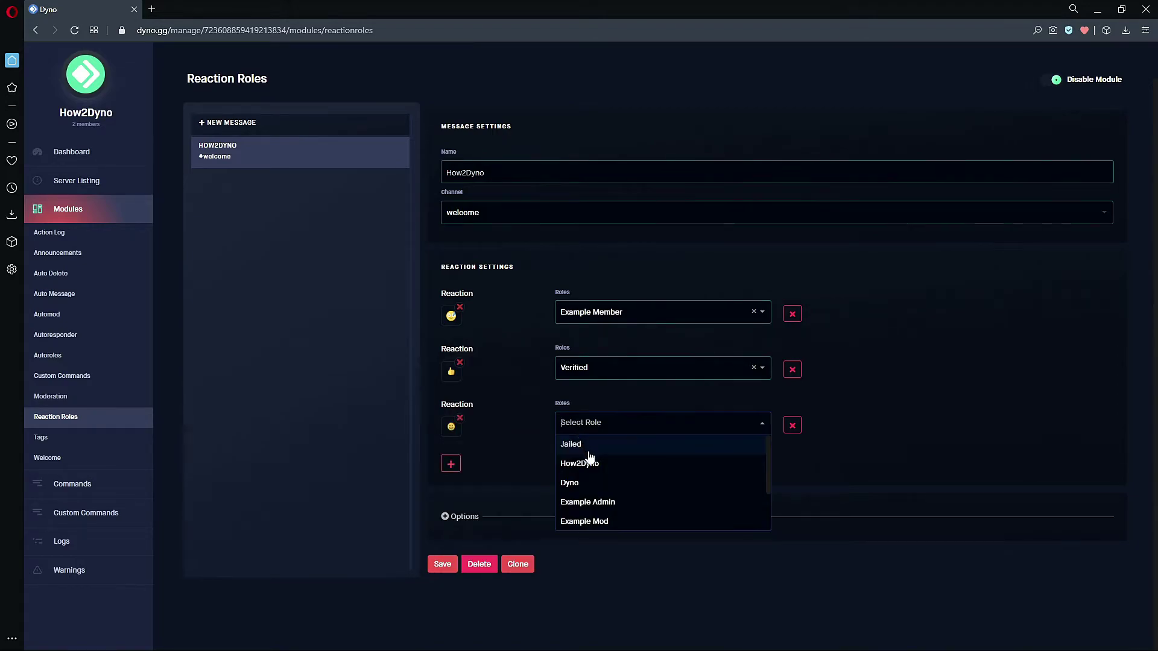
pyautogui.click(606, 445)
pyautogui.click(443, 564)
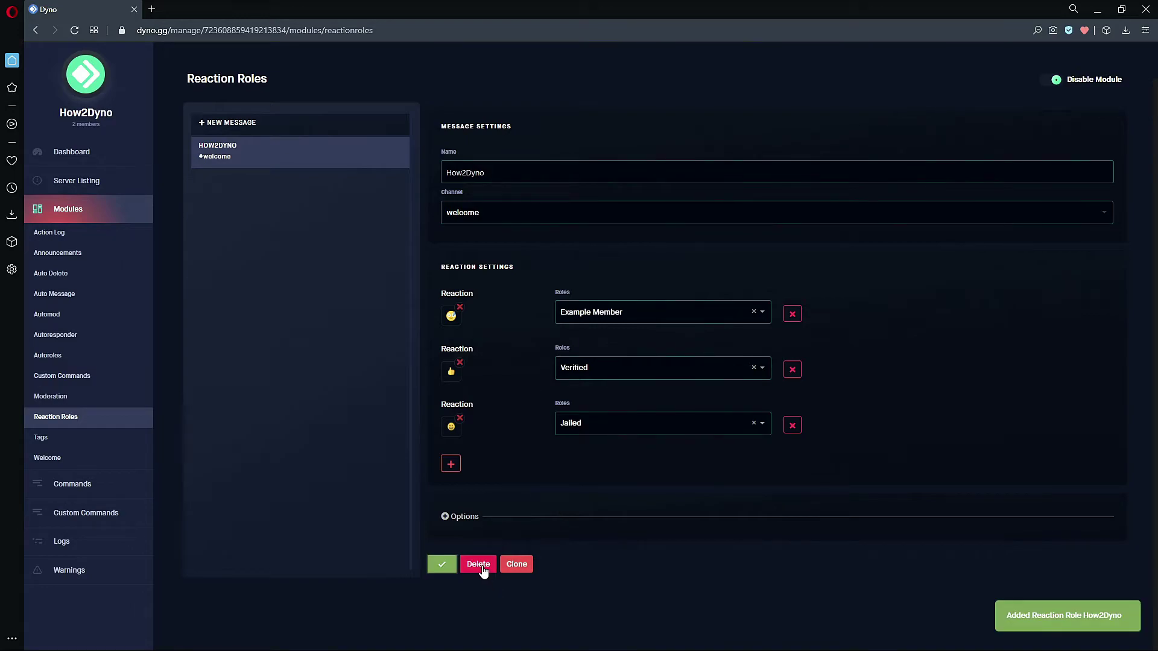
# Step: Clone the How2Dyno message's reactions into a new reaction-role message
pyautogui.click(517, 565)
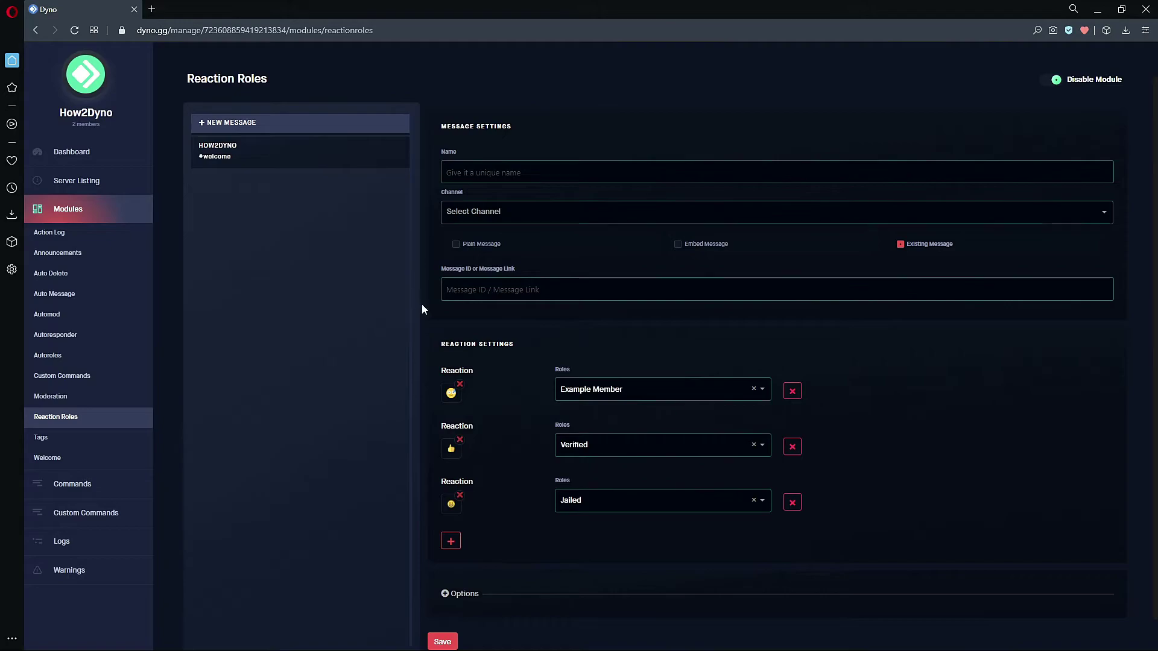
pyautogui.click(471, 171)
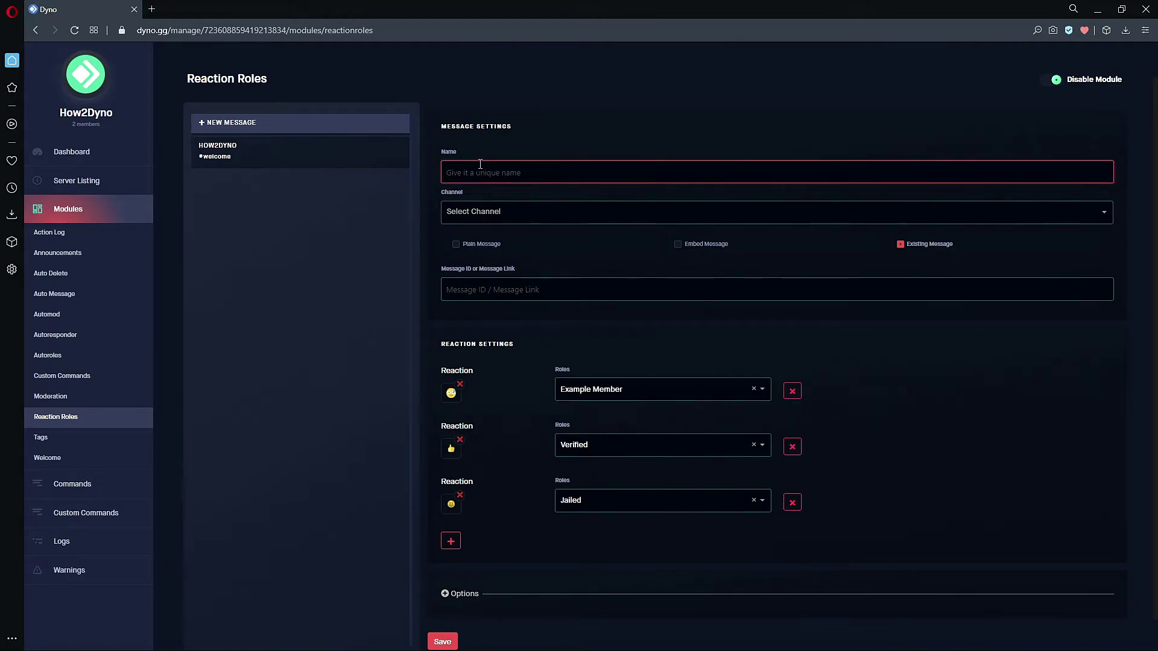
pyautogui.click(483, 211)
pyautogui.scroll(-1, 472, 304)
pyautogui.scroll(1, 473, 306)
pyautogui.press('Escape')
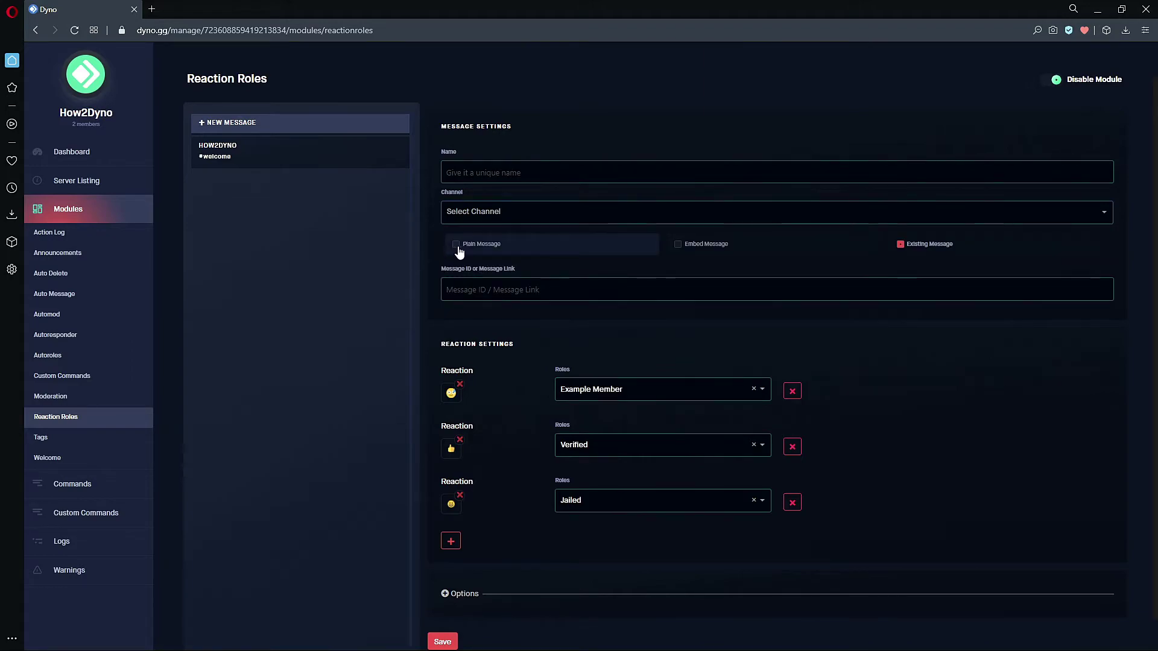
# Step: Make the clone a plain message reading 'This is a plain message!'
pyautogui.click(456, 245)
pyautogui.click(678, 244)
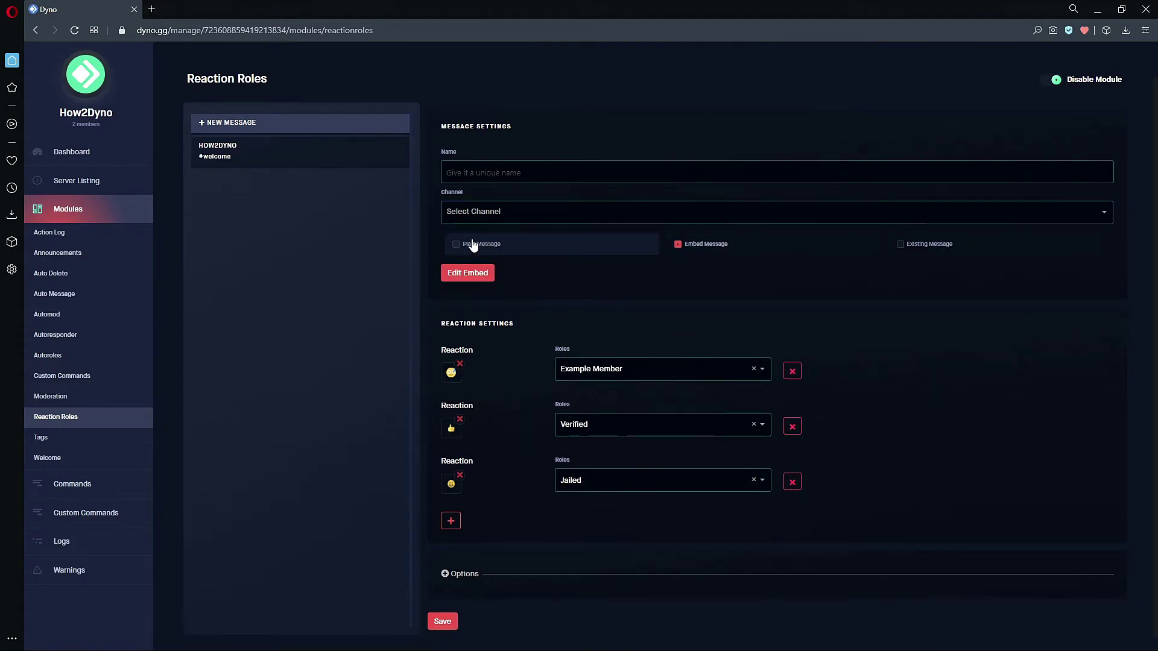
pyautogui.click(473, 244)
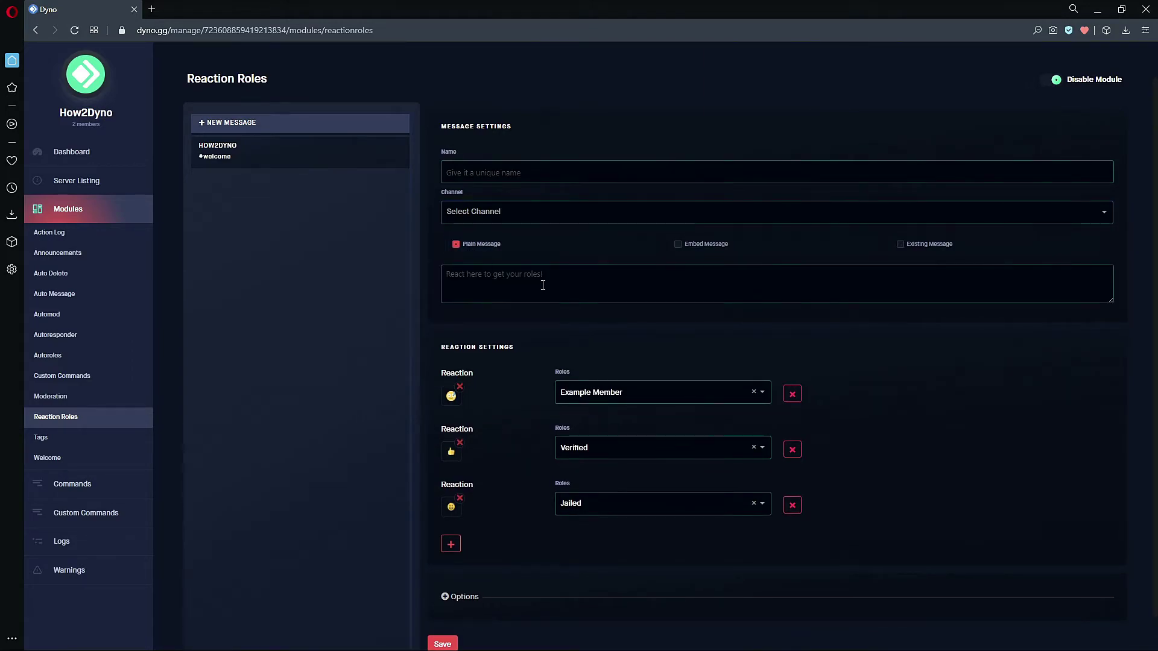
pyautogui.click(711, 247)
pyautogui.click(899, 246)
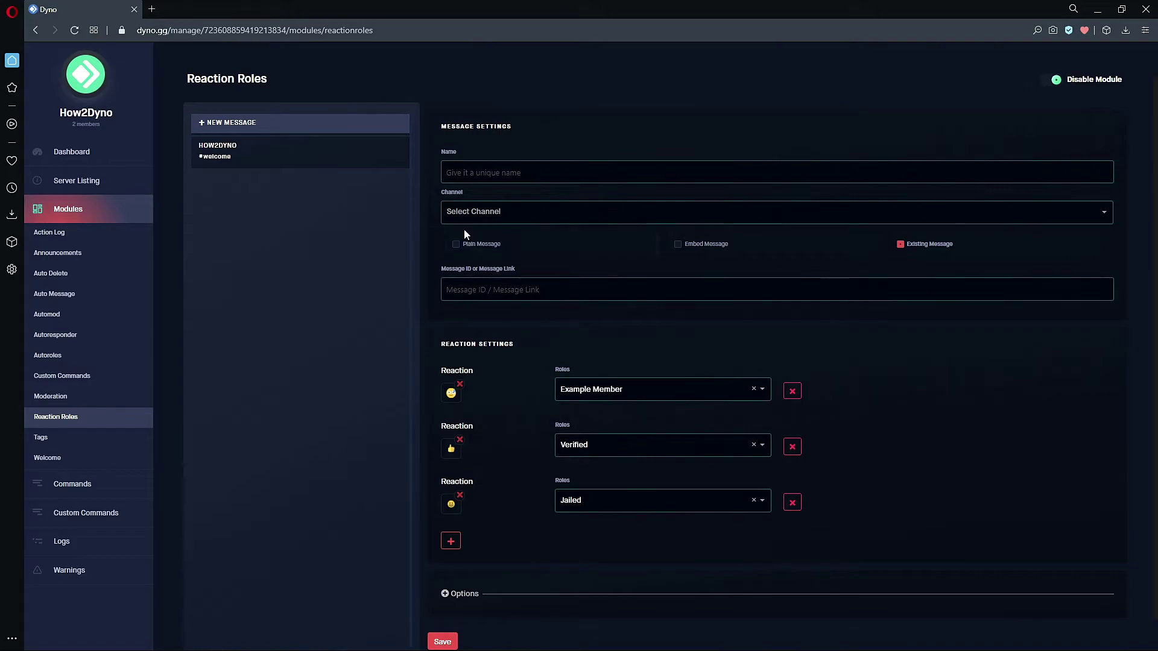
pyautogui.click(471, 248)
pyautogui.click(493, 289)
pyautogui.write('This  is a plain message!')
pyautogui.scroll(-1, 641, 380)
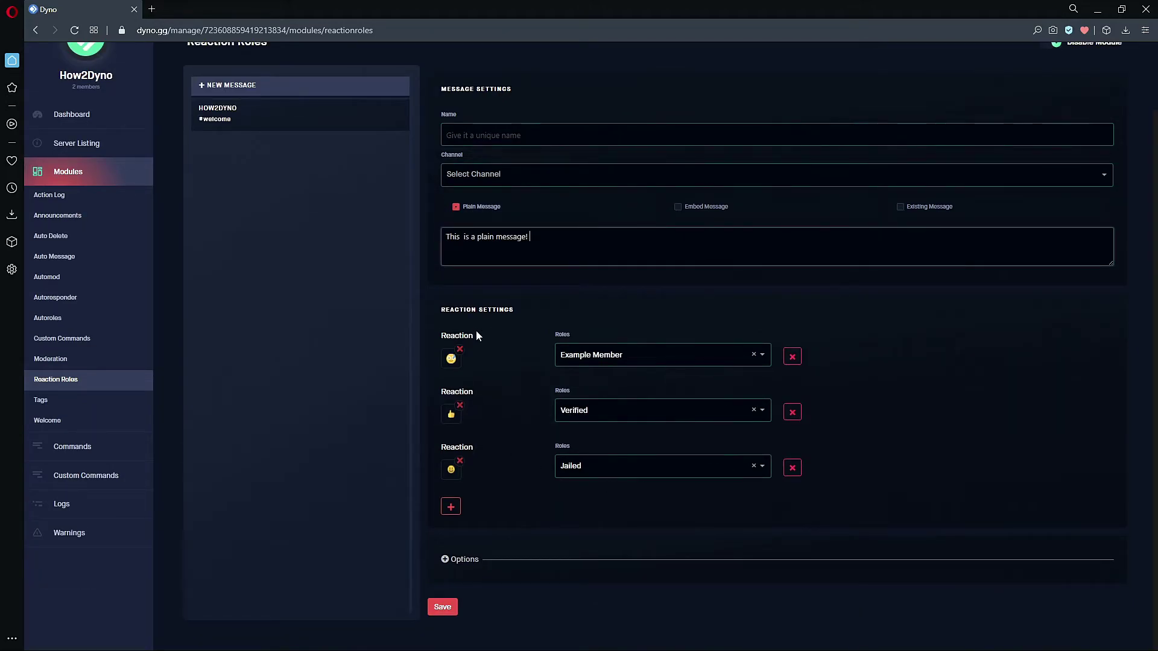
# Step: Name it How2, set the channel to #welcome, and save
pyautogui.click(484, 129)
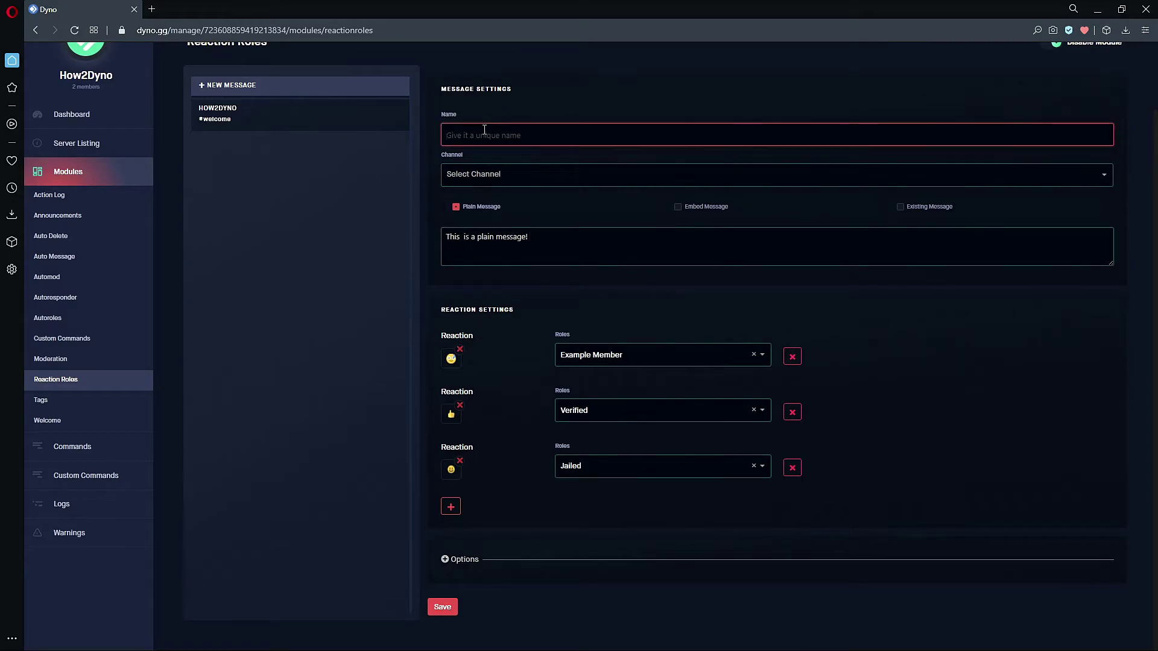
pyautogui.write('How2')
pyautogui.click(476, 174)
pyautogui.click(480, 271)
pyautogui.click(458, 606)
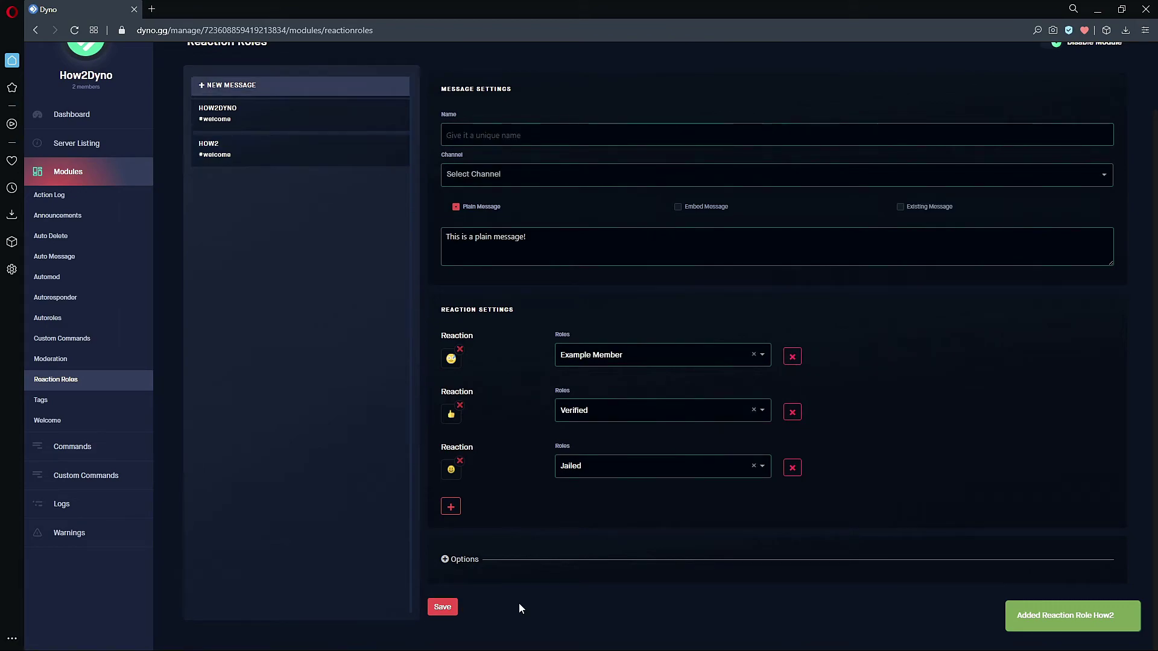
# Step: Start an embed message named How3 for the #welcome channel
pyautogui.click(701, 207)
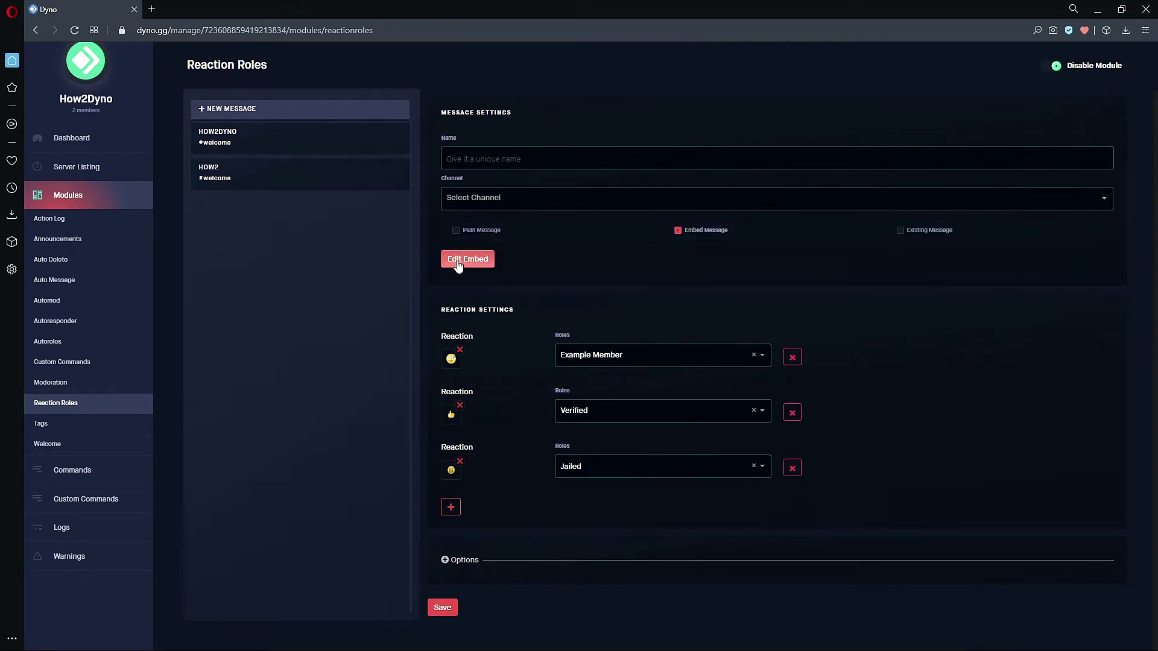
pyautogui.click(482, 158)
pyautogui.write('How3')
pyautogui.click(477, 198)
pyautogui.click(516, 282)
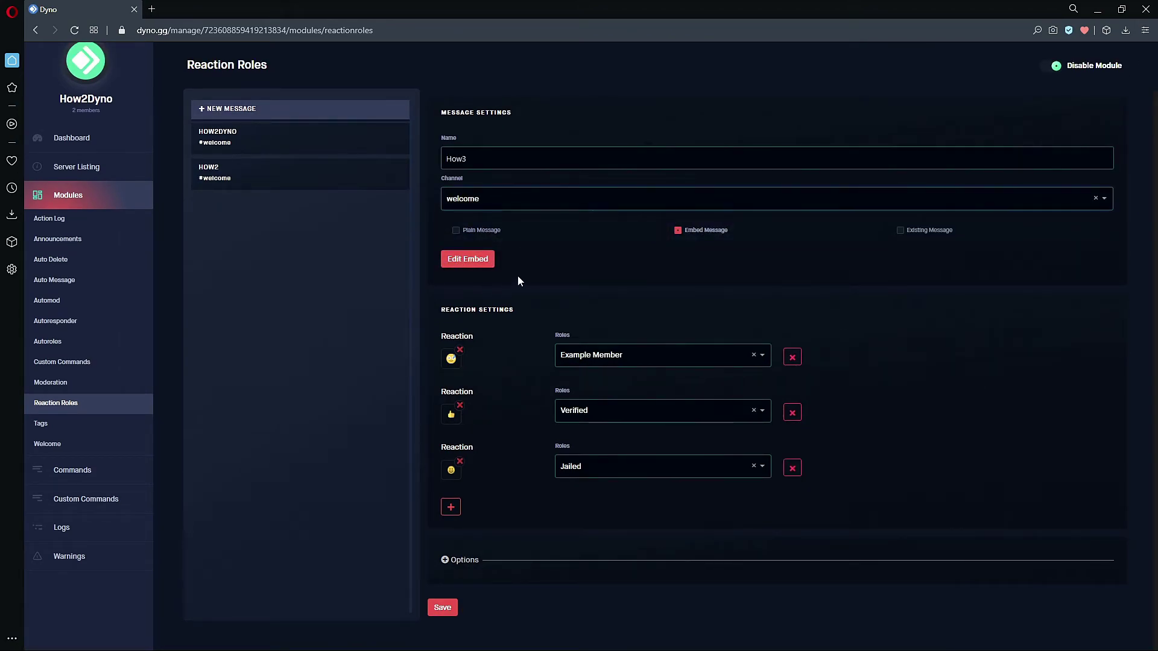
pyautogui.click(490, 194)
pyautogui.click(477, 265)
# Step: Give the embed the title How2Dyno and description 'This is an embed!'
pyautogui.click(476, 260)
pyautogui.click(515, 155)
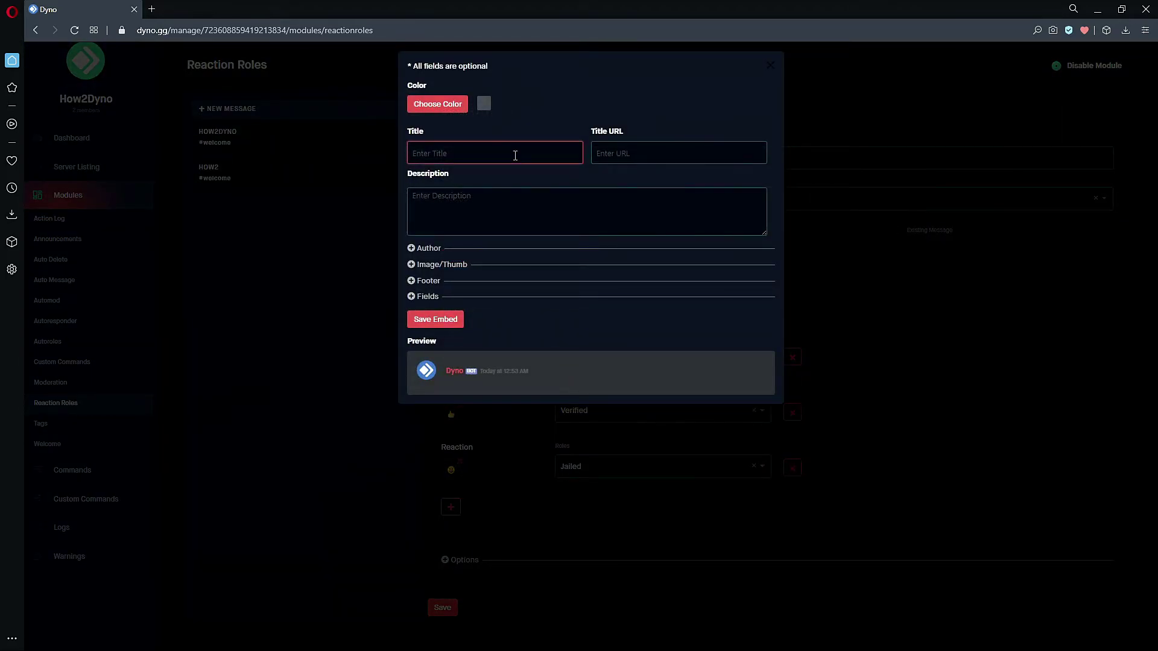
pyautogui.write('How2Dyno')
pyautogui.click(481, 207)
pyautogui.write('This is an embed!')
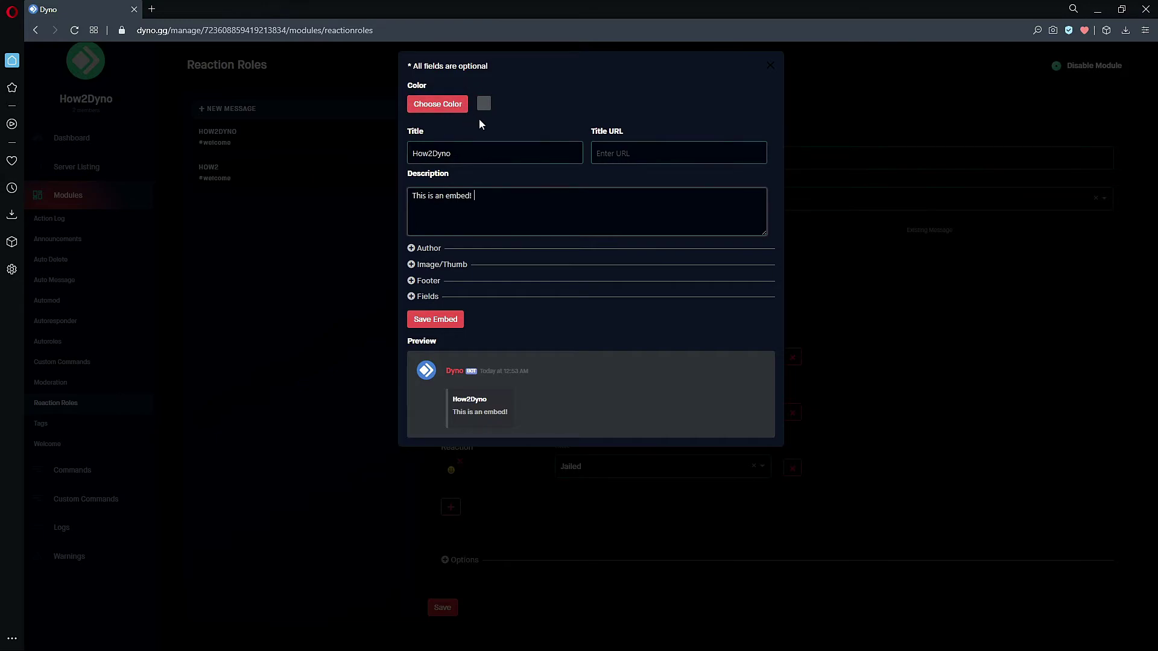
pyautogui.click(659, 153)
# Step: Colour the embed red, save the embed, and save the How3 message
pyautogui.click(459, 110)
pyautogui.moveTo(445, 161); pyautogui.dragTo(519, 117)
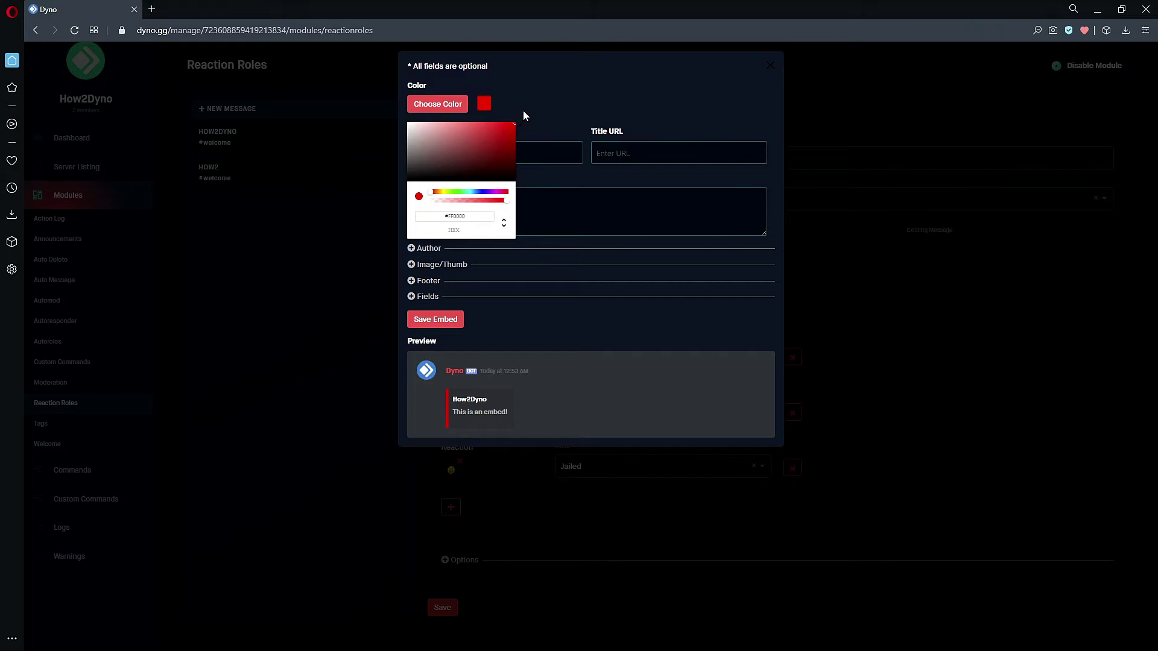
pyautogui.click(523, 110)
pyautogui.click(435, 319)
pyautogui.scroll(-1, 443, 617)
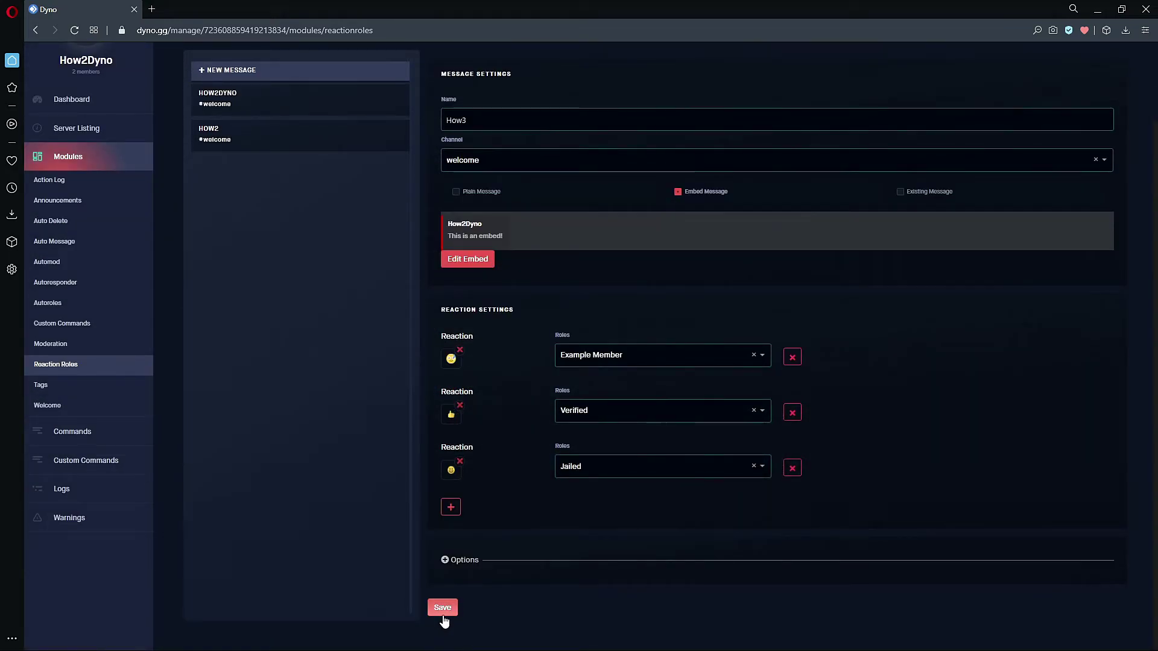
pyautogui.click(440, 610)
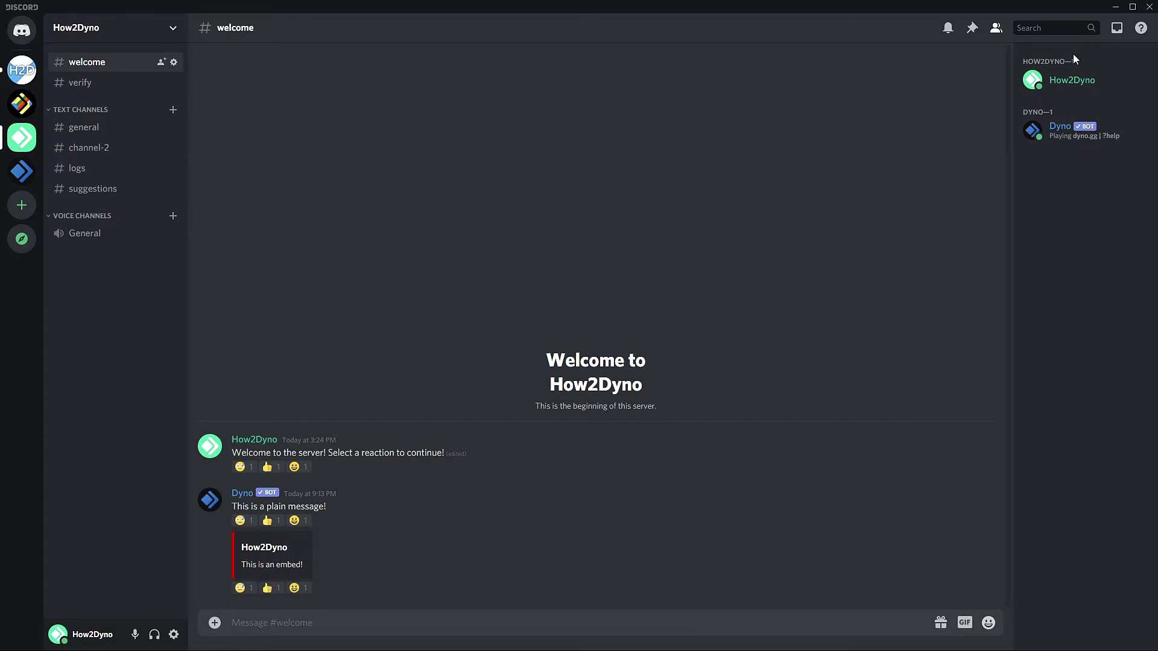
# Step: Remove the Verified and Muted roles from How2Dyno's profile
pyautogui.click(1063, 78)
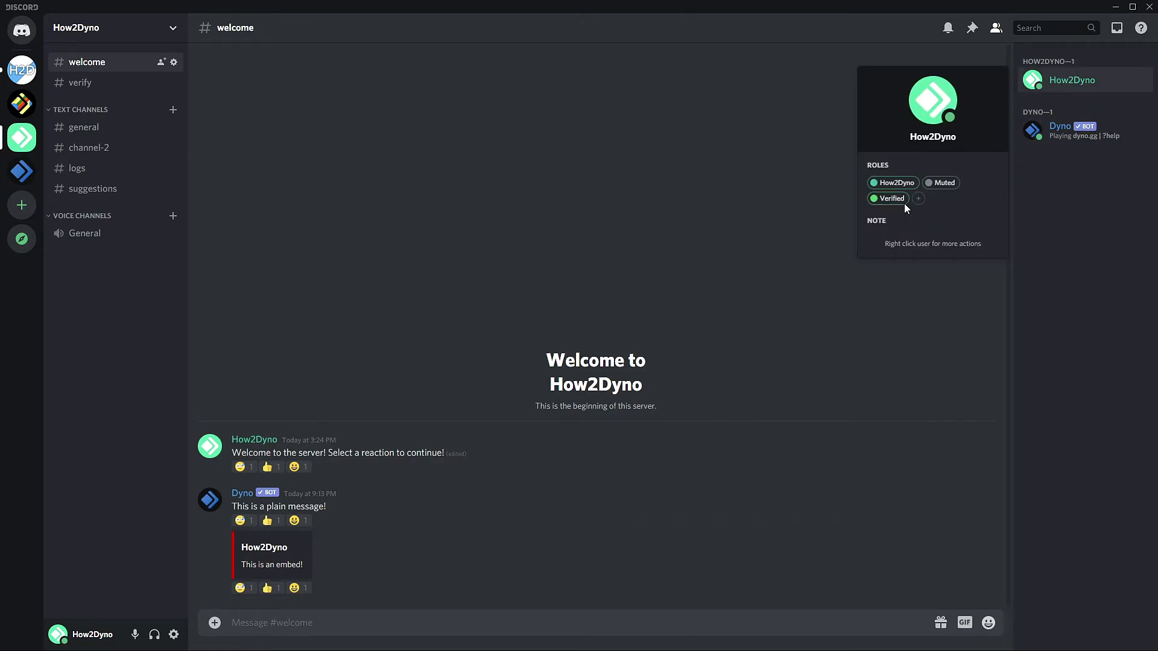
pyautogui.click(874, 199)
pyautogui.click(928, 182)
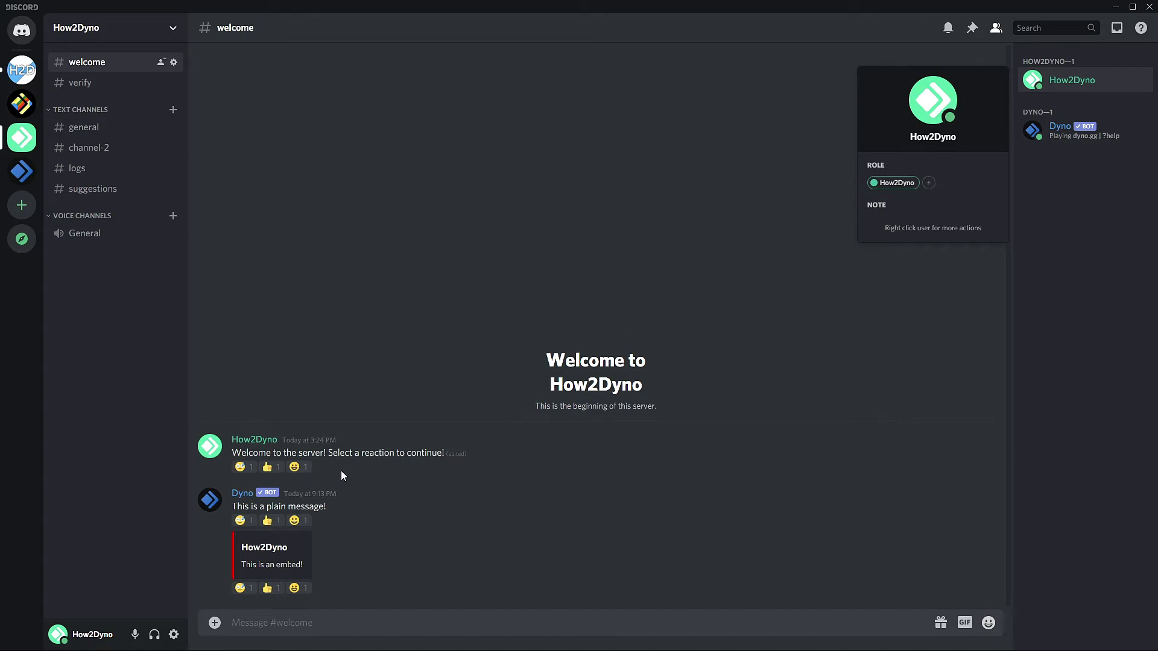
pyautogui.click(392, 315)
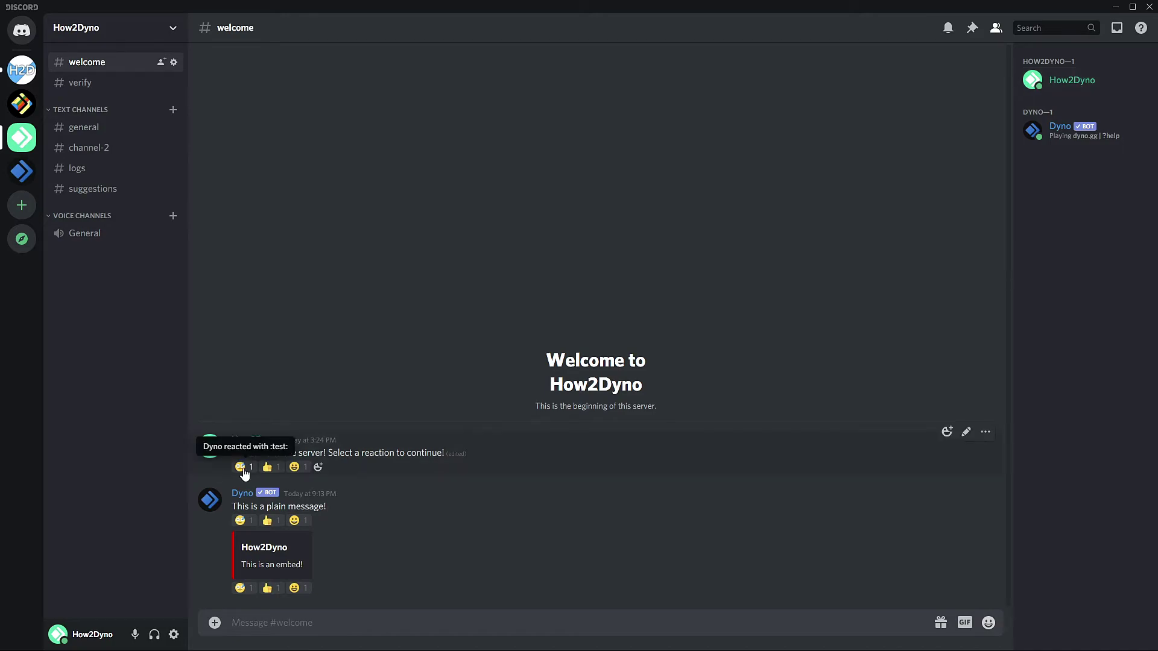
# Step: React with the :test:, thumbs-up and grinning emojis and check the roles gained
pyautogui.click(245, 470)
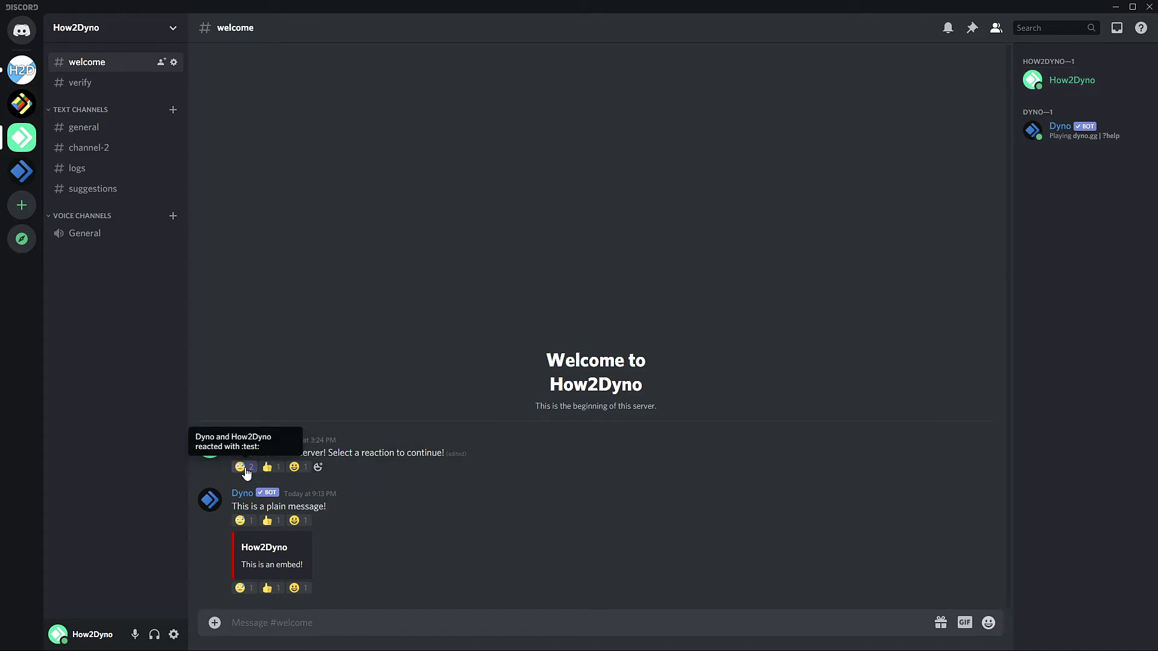
pyautogui.click(1129, 74)
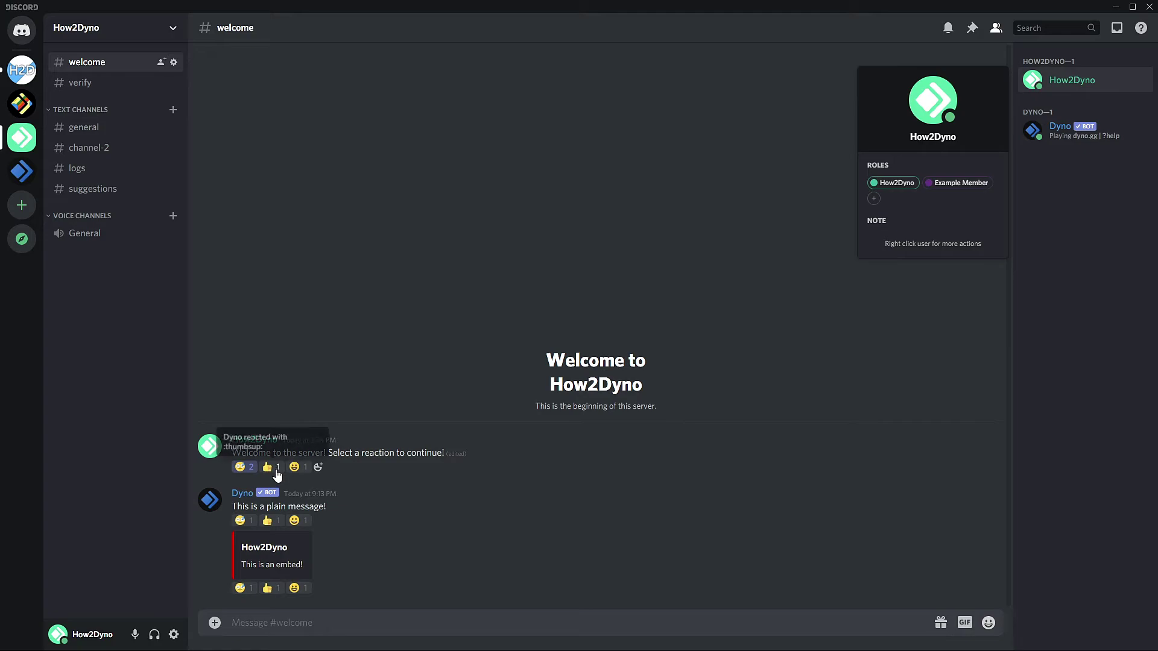
pyautogui.click(277, 470)
pyautogui.click(1113, 80)
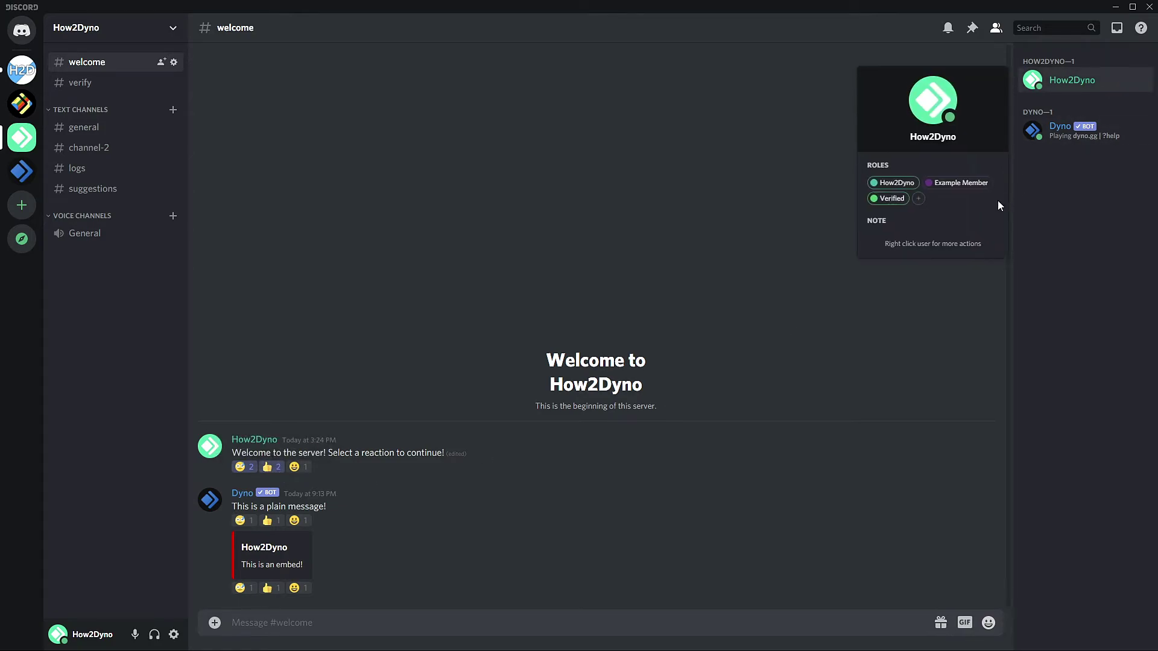
pyautogui.click(295, 467)
pyautogui.click(1073, 80)
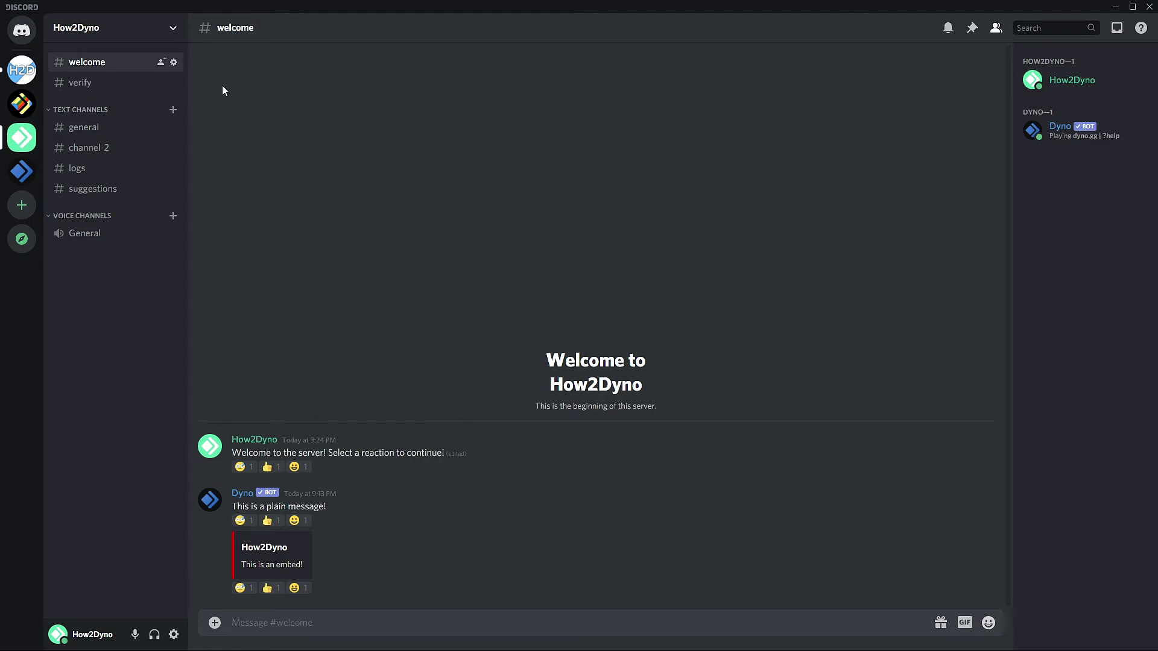
pyautogui.click(170, 29)
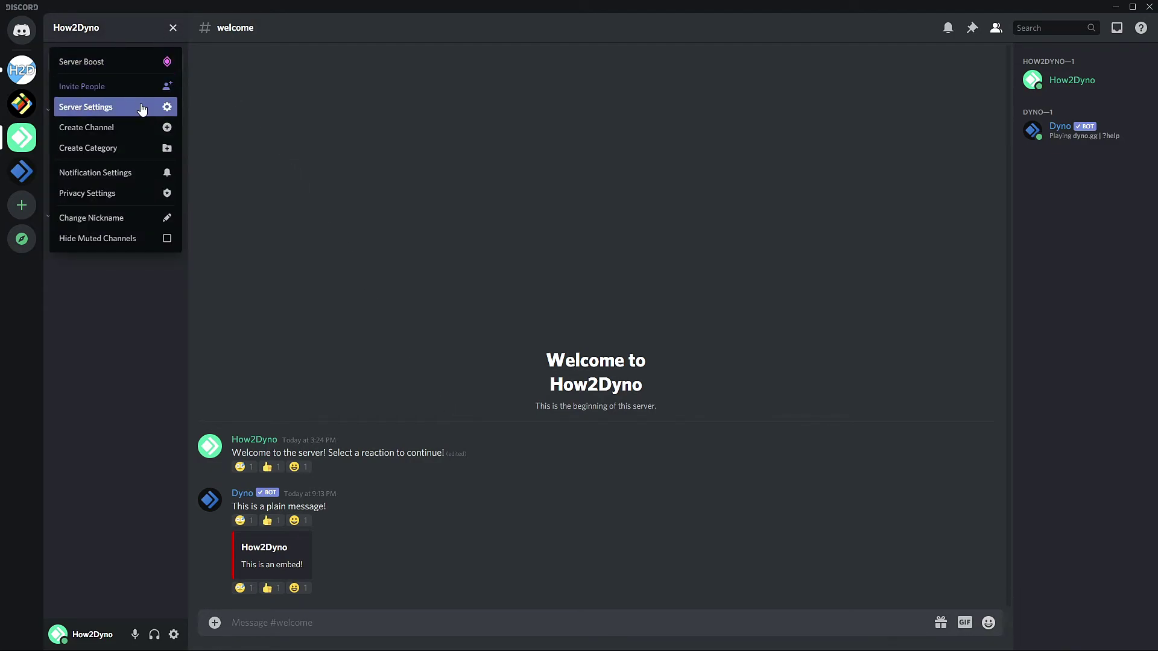
# Step: In Server Settings > Roles, look through the Dyno, Example Member, Jailed and Verified roles
pyautogui.click(142, 108)
pyautogui.click(288, 94)
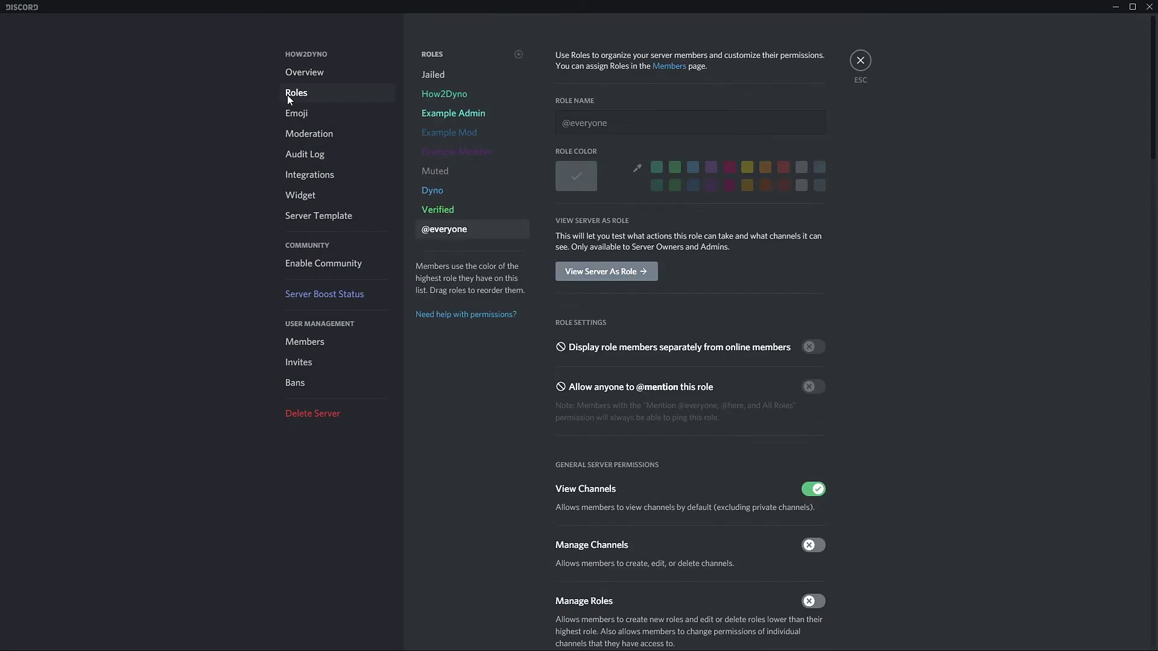
pyautogui.click(447, 197)
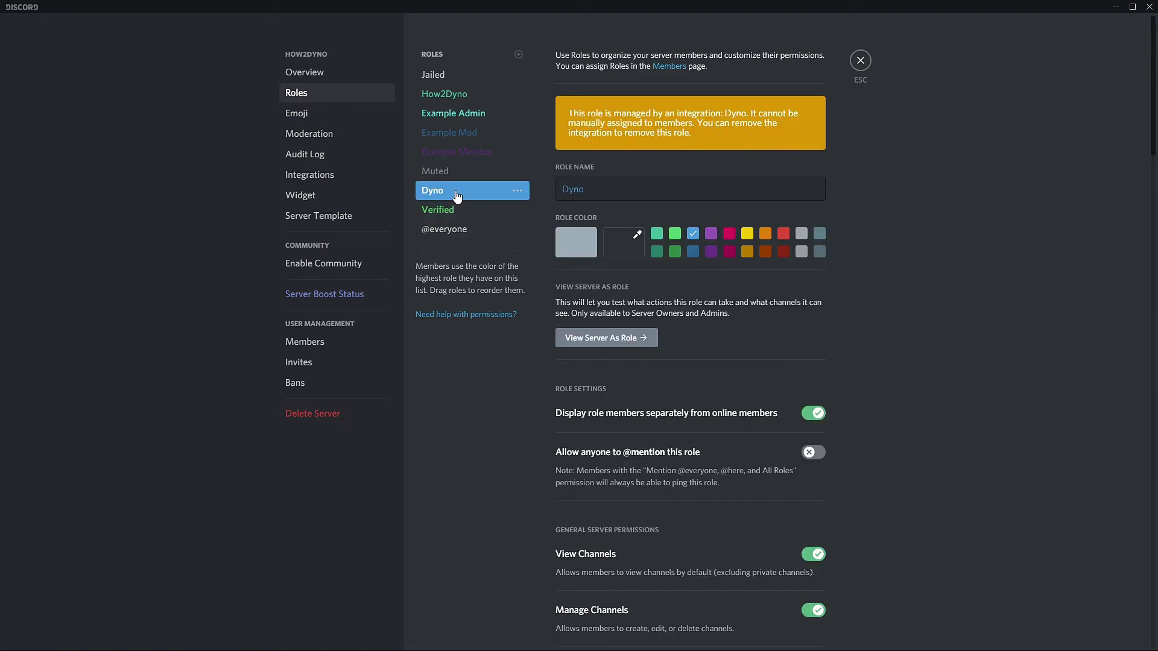
pyautogui.click(473, 155)
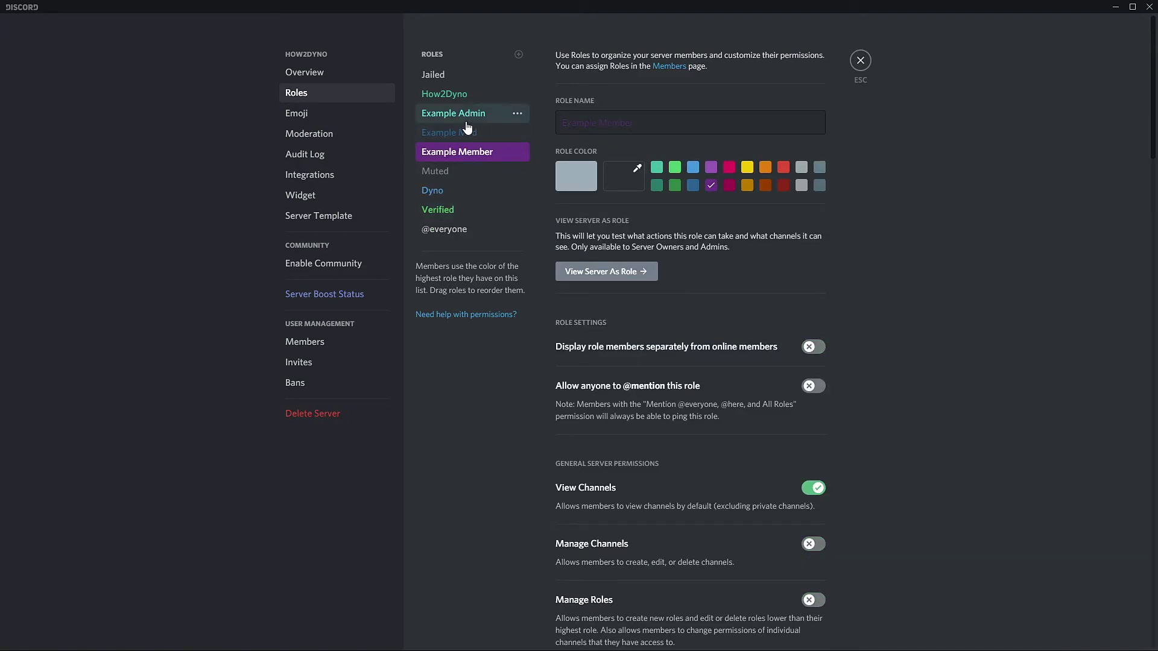
pyautogui.click(457, 74)
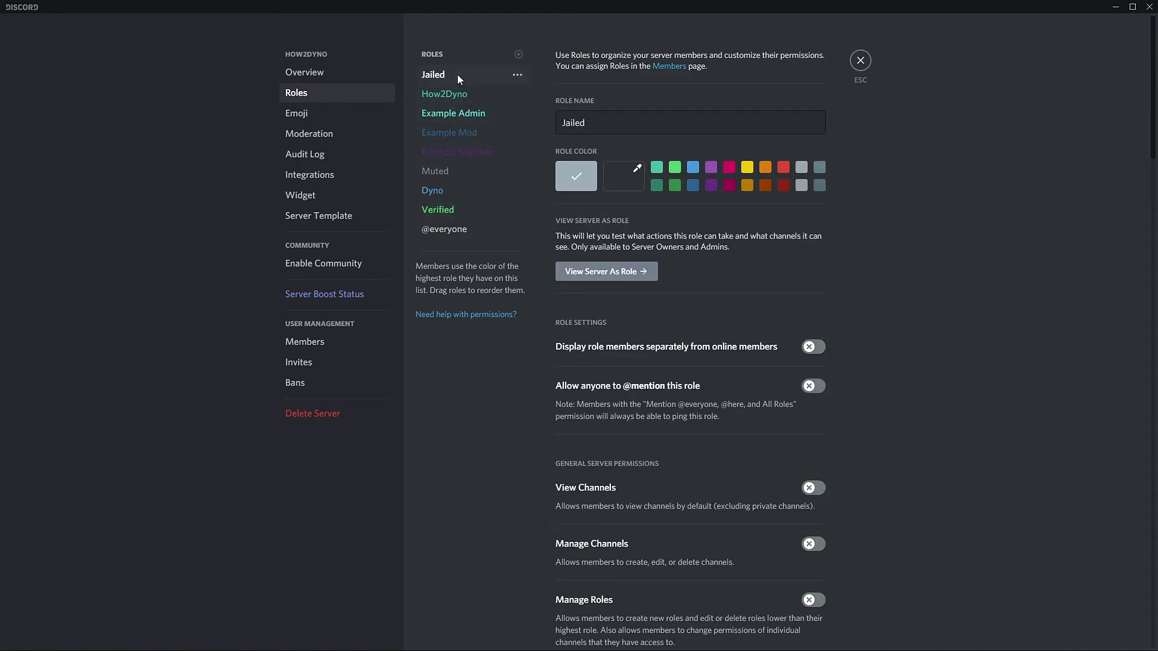
pyautogui.click(447, 210)
# Step: Drag the Dyno role to the top of the role order and save the change
pyautogui.click(457, 192)
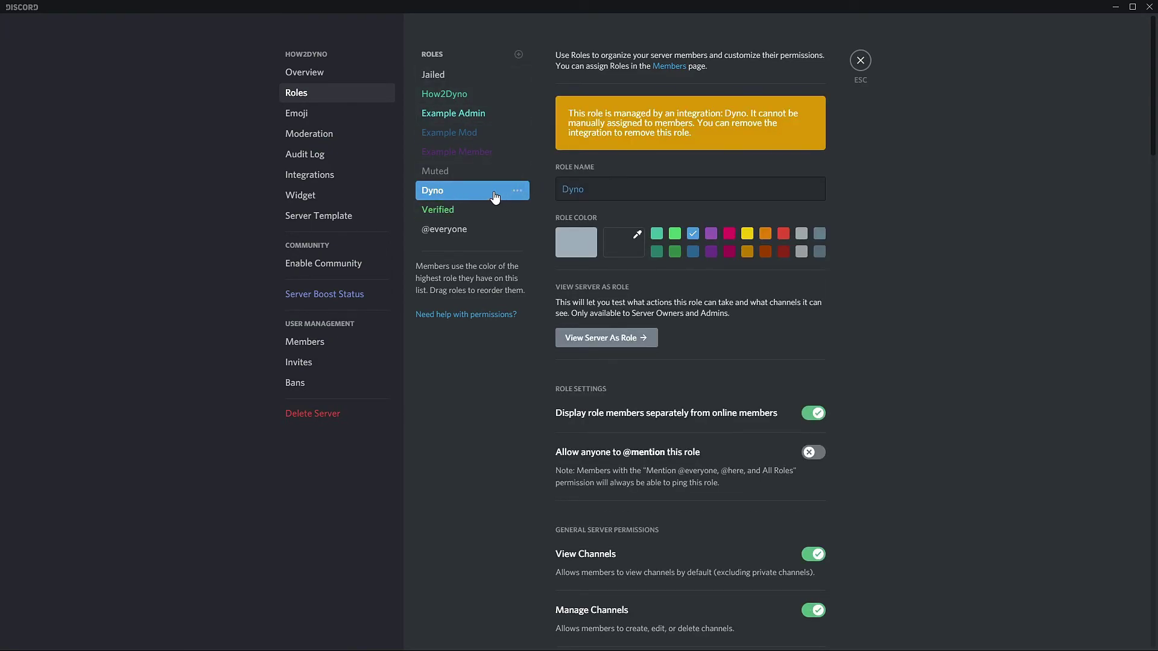
pyautogui.moveTo(494, 196); pyautogui.dragTo(495, 74)
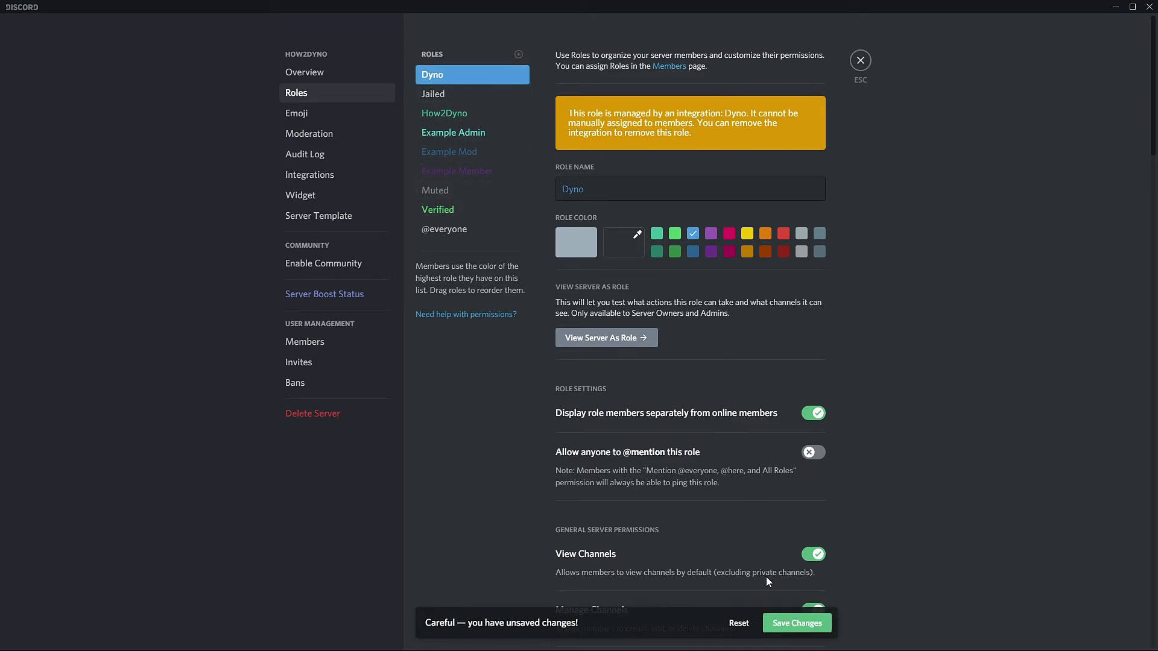
pyautogui.click(794, 625)
# Step: Back in #welcome, remove the grinning reaction from the welcome message
pyautogui.scroll(-2, 920, 284)
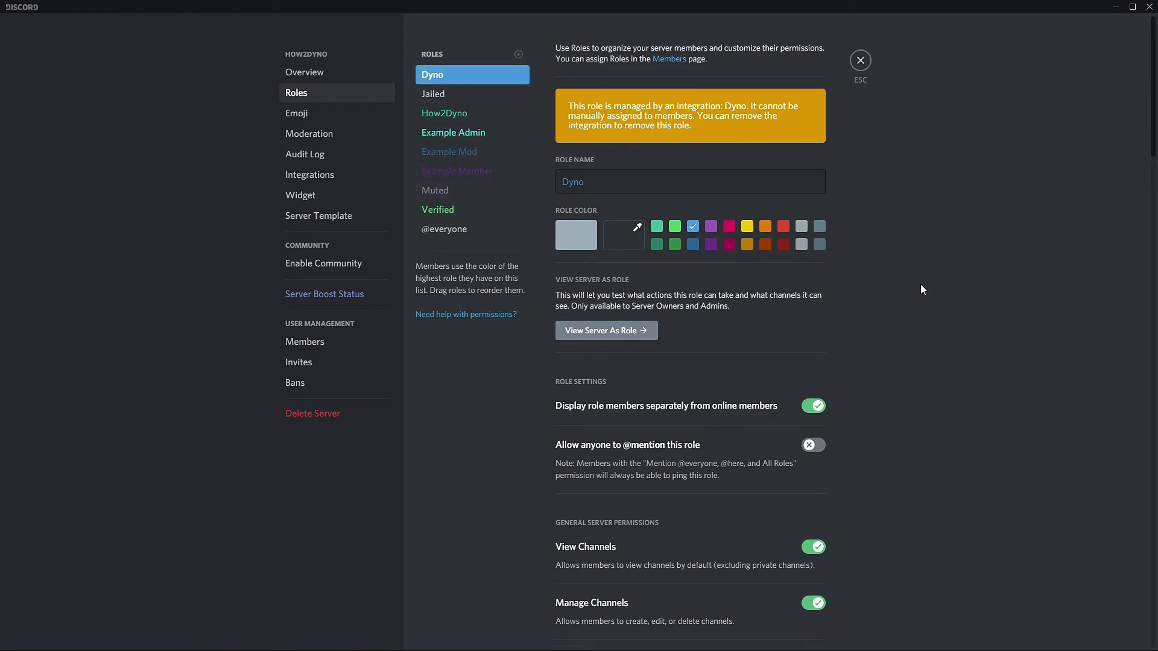
pyautogui.scroll(-3, 866, 277)
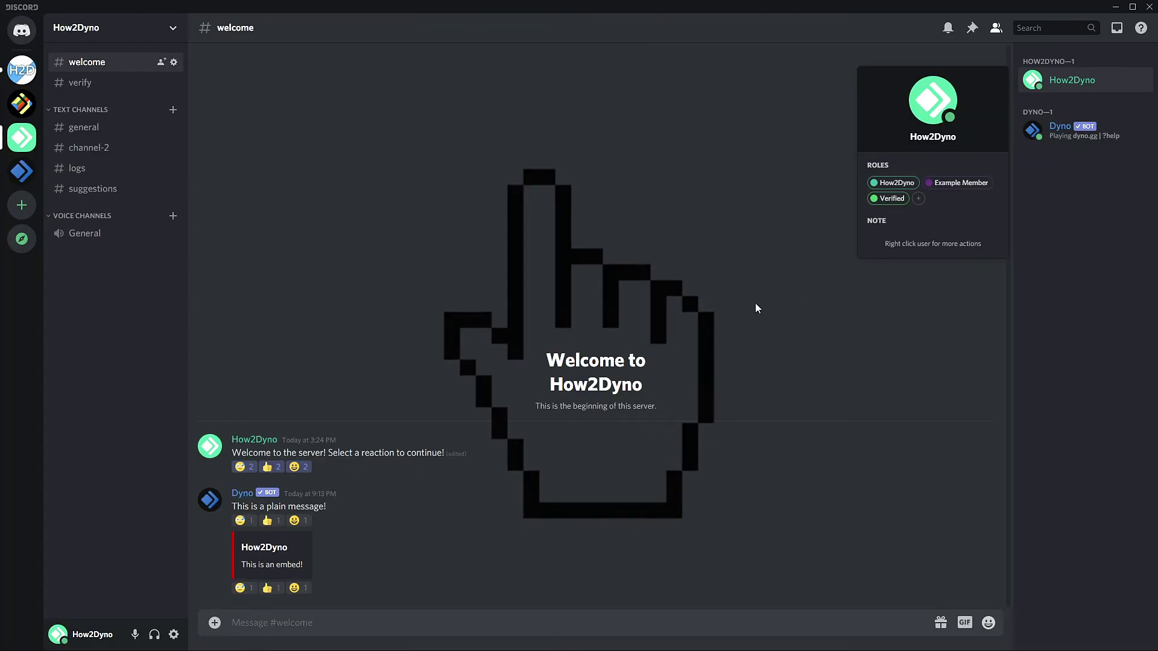
pyautogui.click(298, 471)
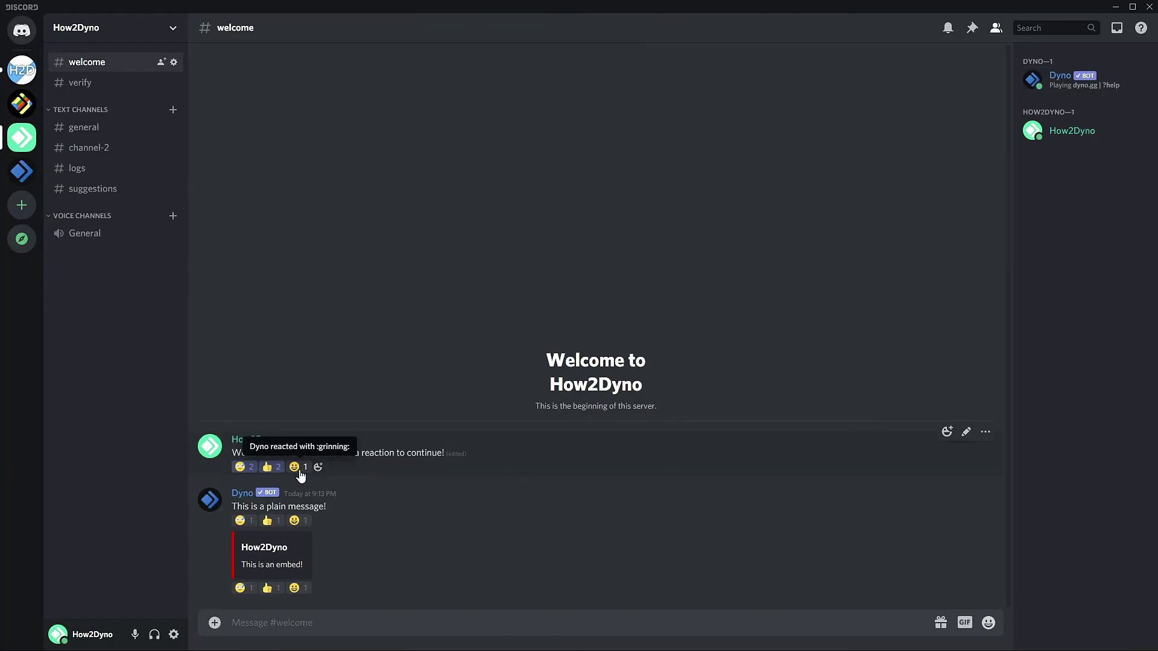